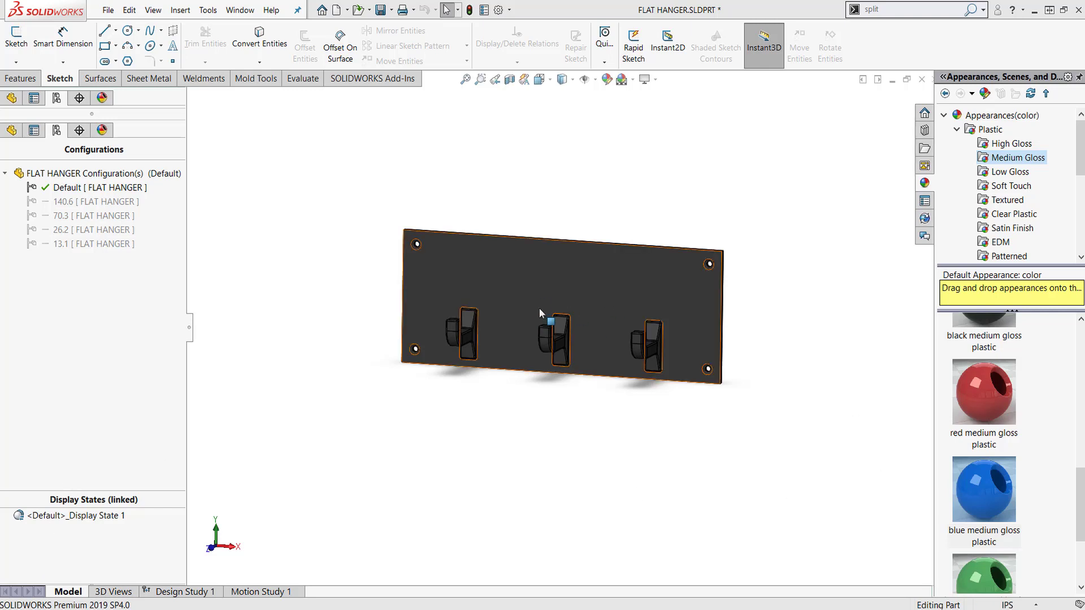
- Orbit and zoom the hanger to inspect it from the side and front
{"action": "mouse_move", "coordinate": [539, 308]}
{"action": "middle_mouse_down"}
{"action": "mouse_move", "coordinate": [690, 315]}
{"action": "mouse_move", "coordinate": [577, 296]}
{"action": "mouse_move", "coordinate": [529, 250]}
{"action": "mouse_move", "coordinate": [545, 296]}
{"action": "mouse_move", "coordinate": [533, 322]}
{"action": "middle_mouse_up"}
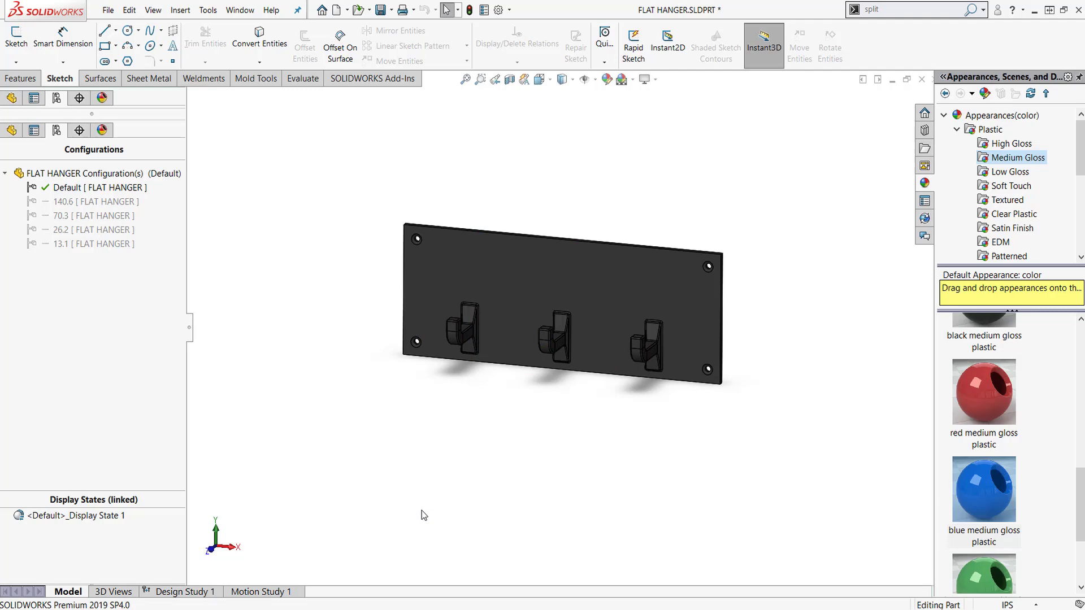
{"action": "middle_click_drag", "start_coordinate": [467, 442], "coordinate": [471, 391]}
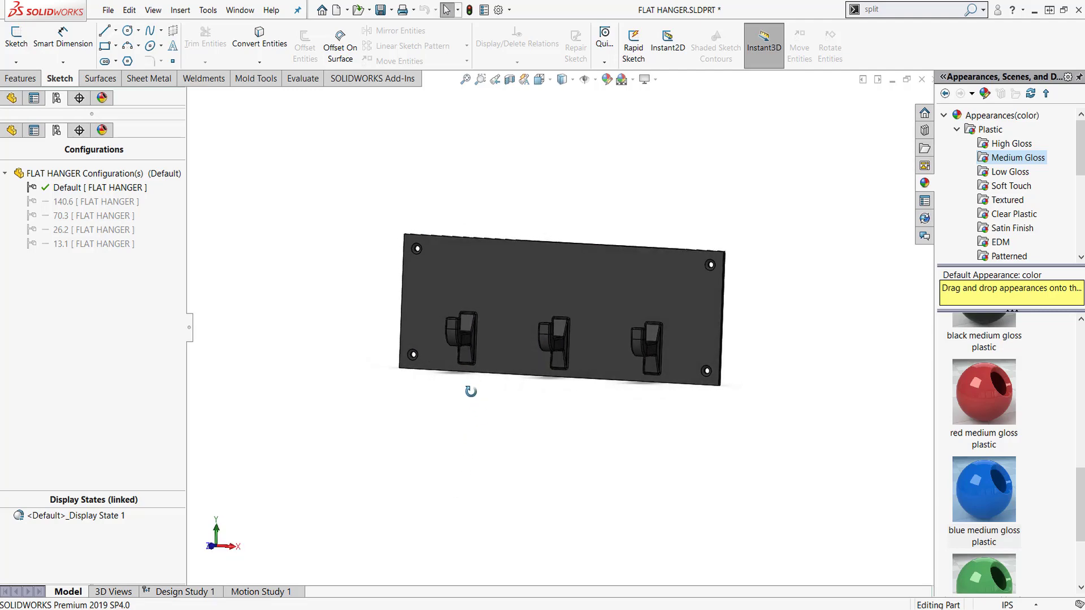
{"action": "scroll", "coordinate": [609, 399], "scroll_direction": "down", "scroll_amount": 2}
{"action": "scroll", "coordinate": [613, 295], "scroll_direction": "up", "scroll_amount": 2}
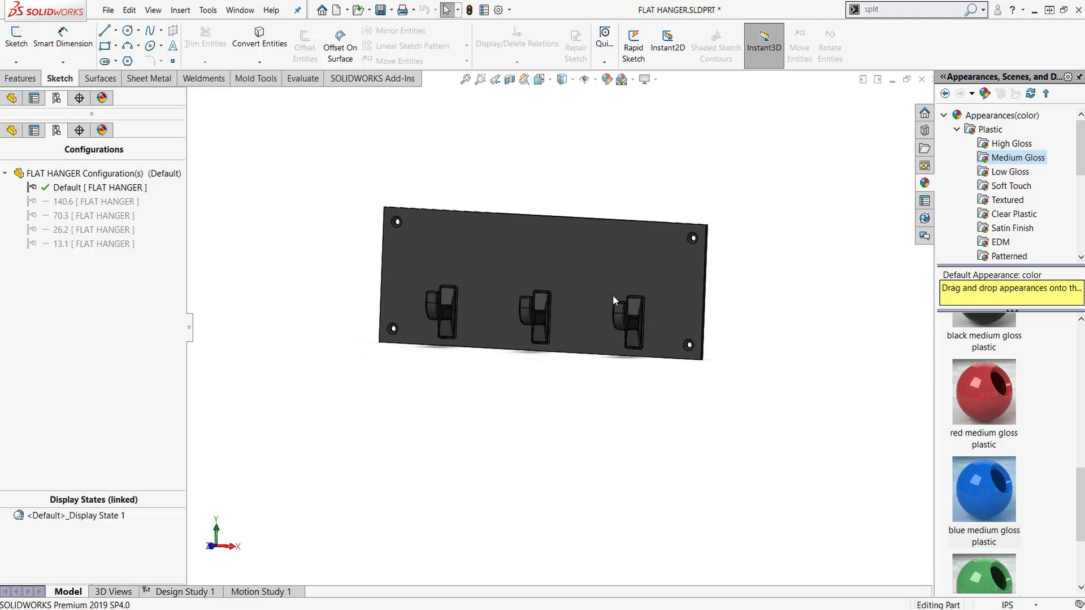
{"action": "scroll", "coordinate": [616, 243], "scroll_direction": "down", "scroll_amount": 2}
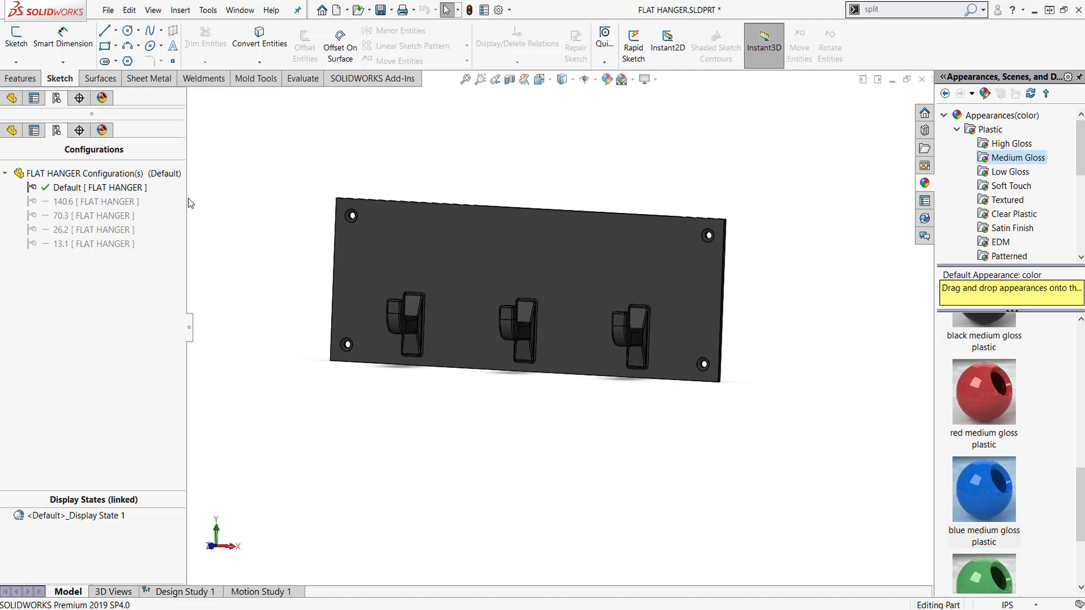
{"action": "mouse_move", "coordinate": [326, 294]}
{"action": "middle_mouse_down"}
{"action": "mouse_move", "coordinate": [452, 291]}
{"action": "mouse_move", "coordinate": [323, 295]}
{"action": "mouse_move", "coordinate": [345, 300]}
{"action": "middle_mouse_up"}
- Roll the history back before BASEPLATE, then forward through HANGER BASE and HANGER ARM
{"action": "left_click", "coordinate": [12, 130]}
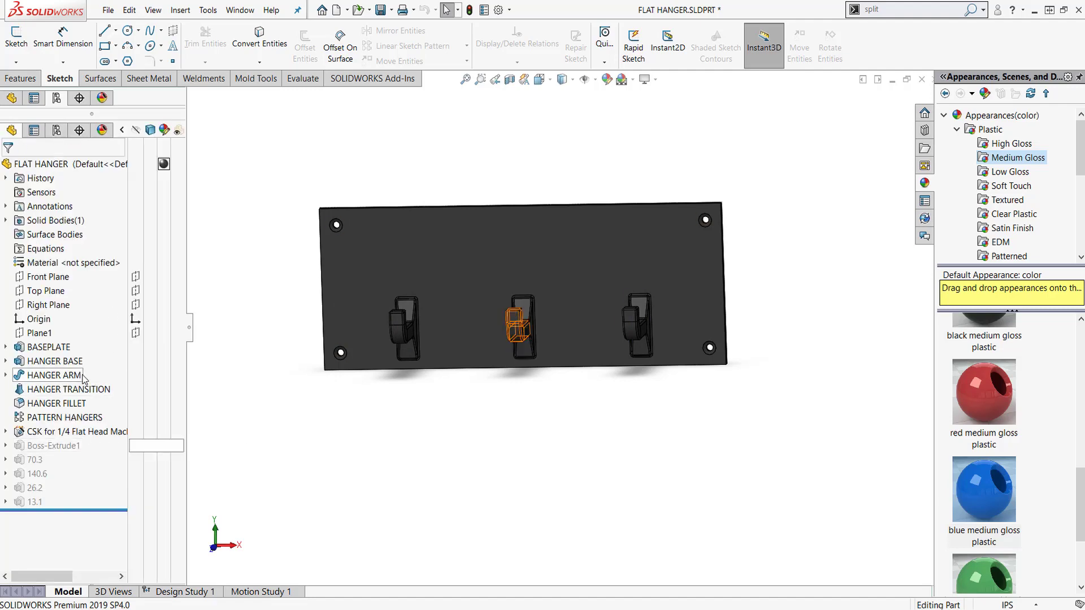
{"action": "left_click_drag", "start_coordinate": [104, 510], "coordinate": [66, 358]}
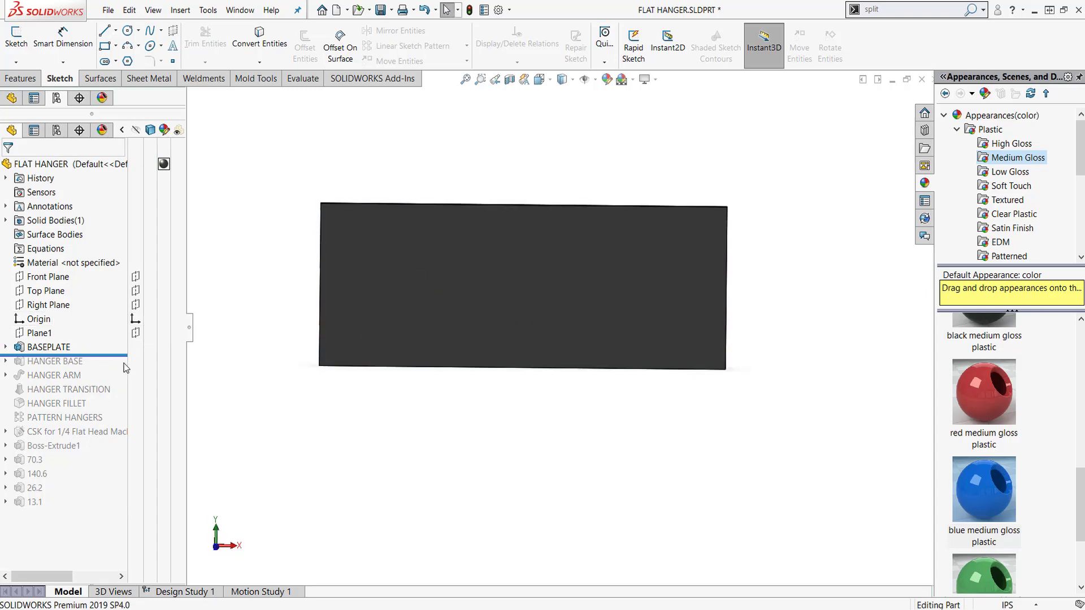
{"action": "left_click_drag", "start_coordinate": [121, 357], "coordinate": [116, 368]}
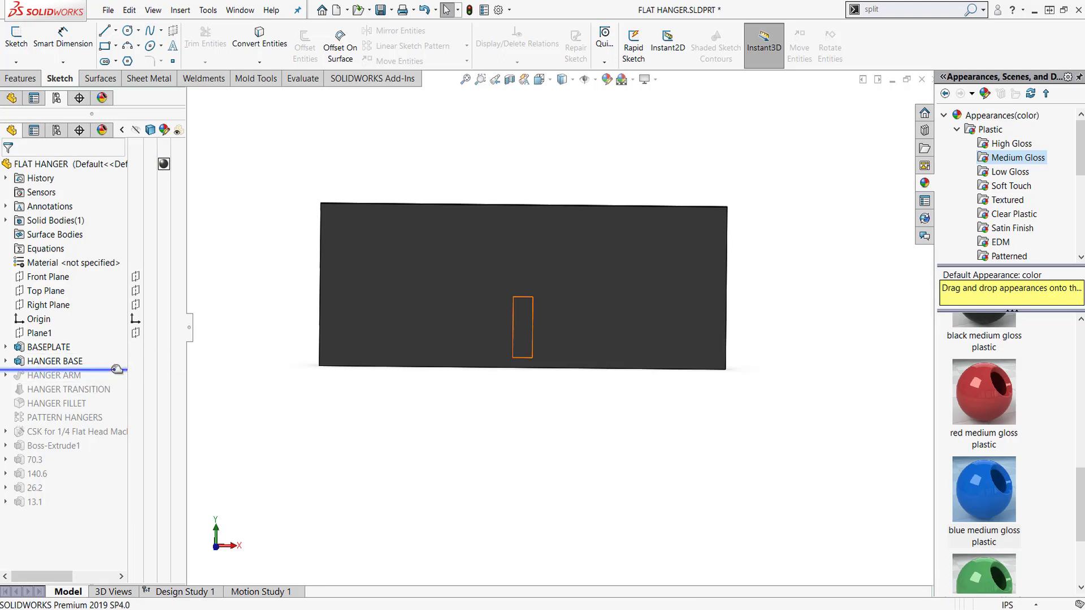
{"action": "left_click_drag", "start_coordinate": [119, 369], "coordinate": [117, 382]}
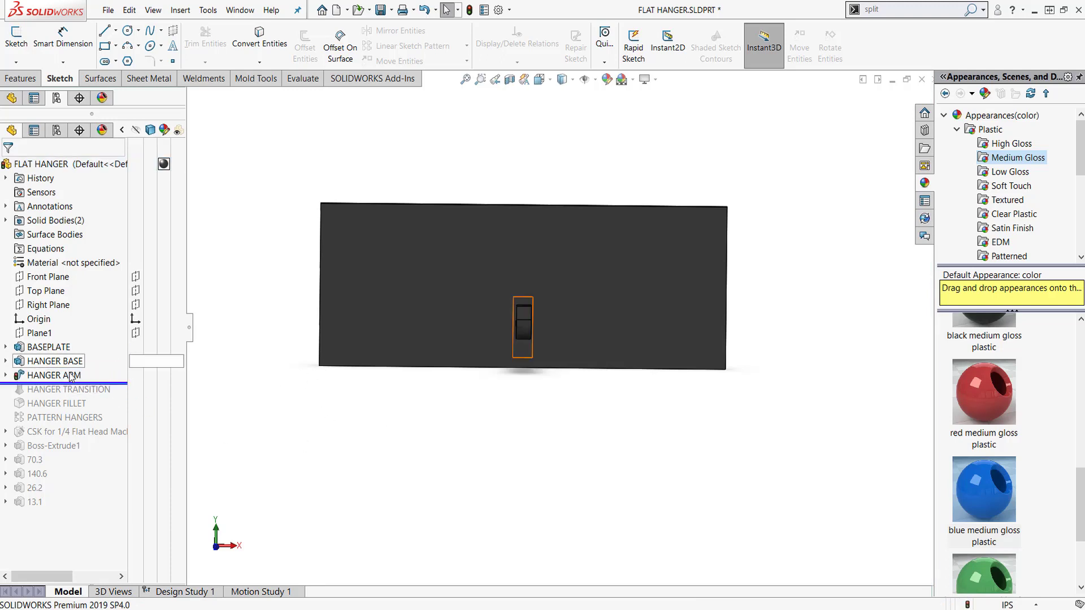
{"action": "middle_click_drag", "start_coordinate": [341, 410], "coordinate": [615, 333]}
- Roll forward through HANGER TRANSITION, HANGER FILLET, the three patterned hangers and countersunk holes
{"action": "left_click_drag", "start_coordinate": [119, 383], "coordinate": [117, 397]}
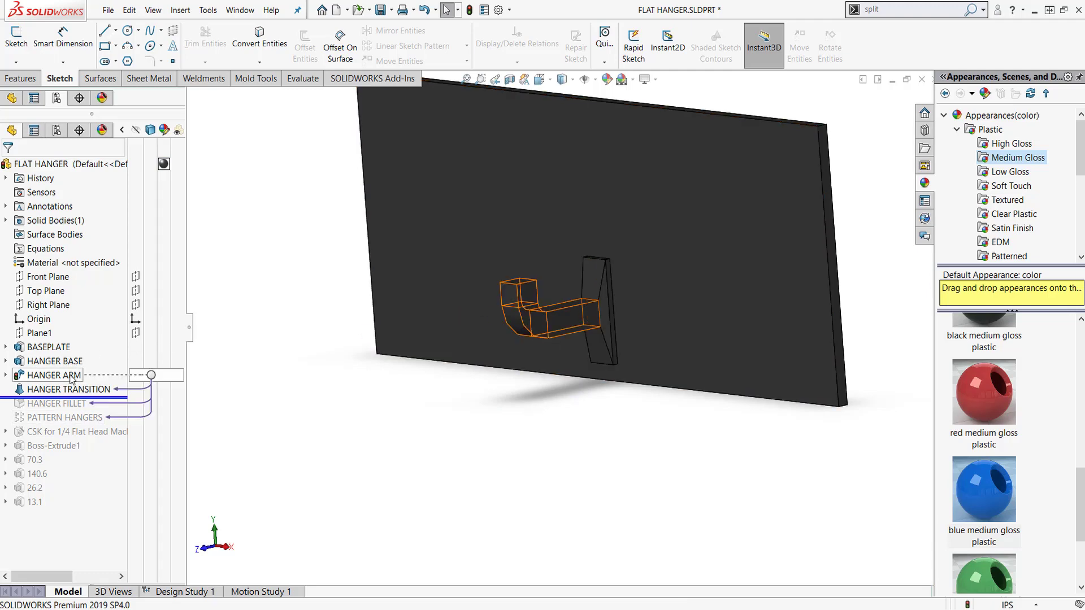
{"action": "left_click_drag", "start_coordinate": [119, 399], "coordinate": [119, 413]}
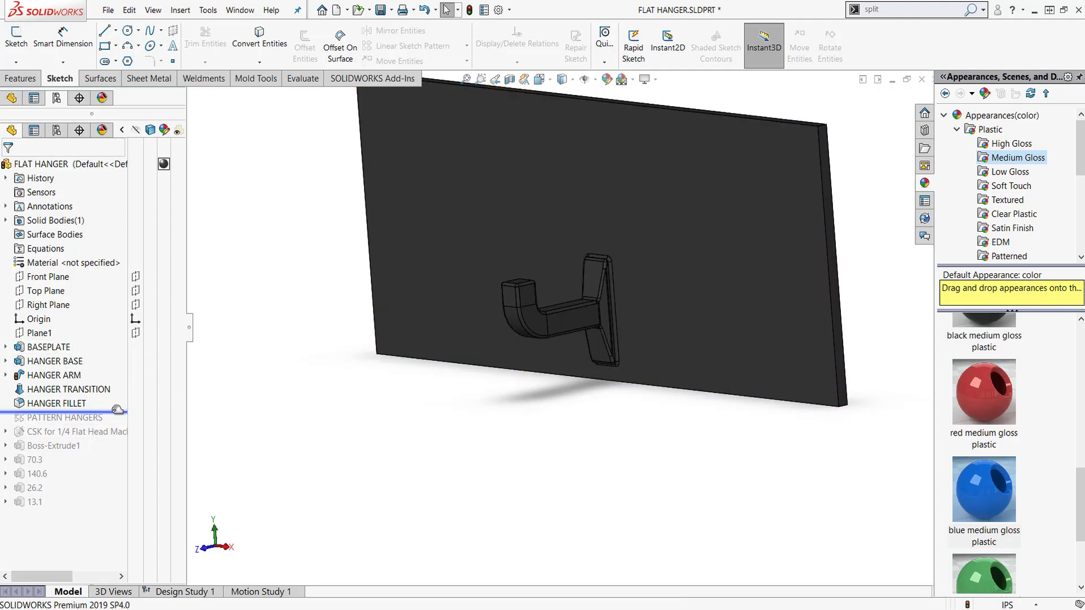
{"action": "left_click_drag", "start_coordinate": [118, 410], "coordinate": [118, 425]}
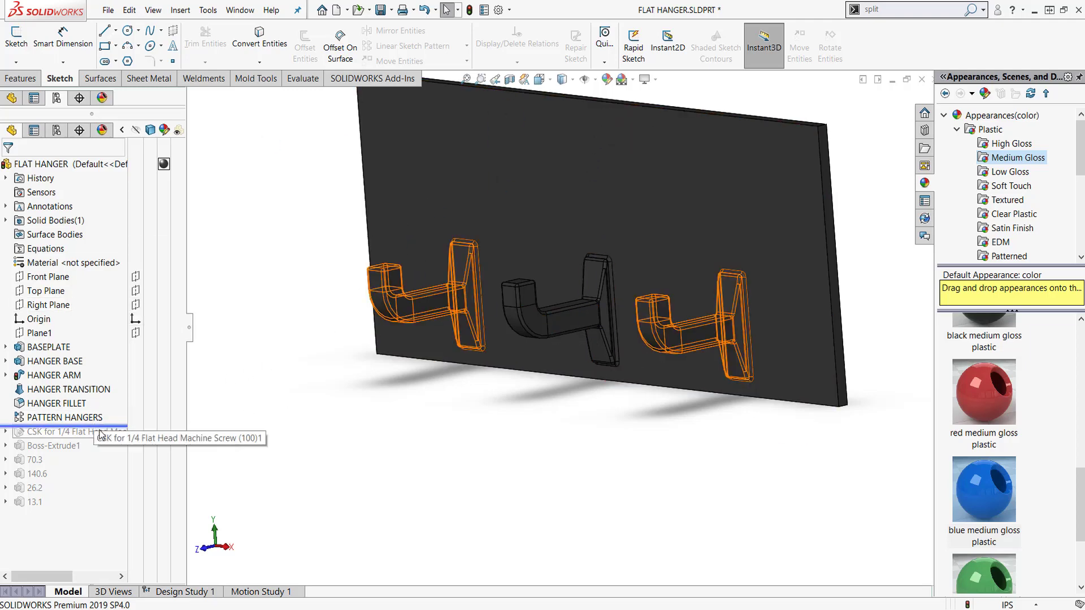
{"action": "left_click_drag", "start_coordinate": [107, 425], "coordinate": [112, 433]}
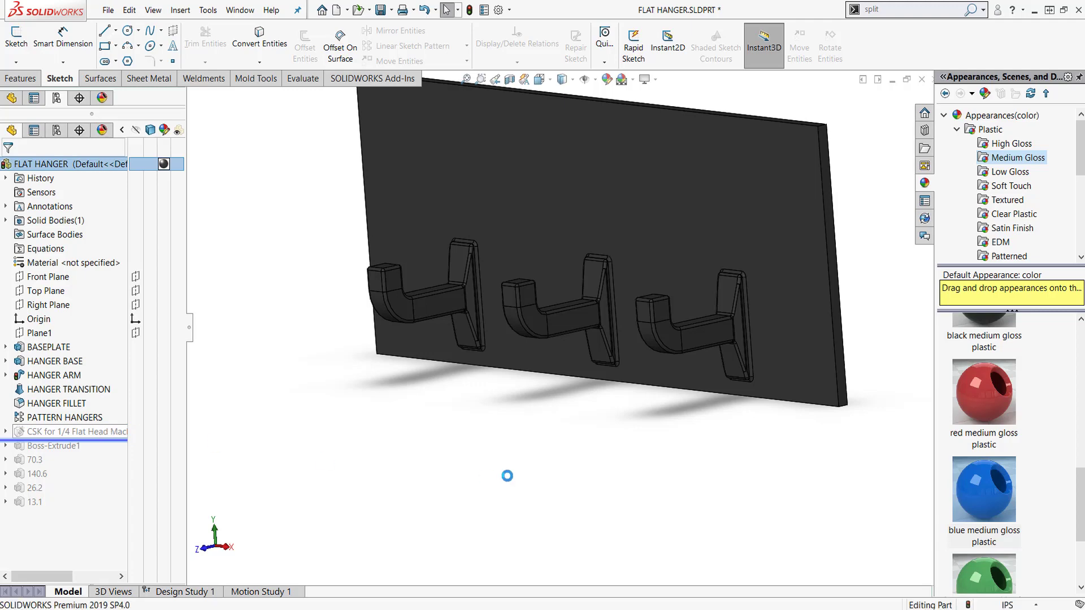
{"action": "middle_click_drag", "start_coordinate": [323, 394], "coordinate": [341, 377]}
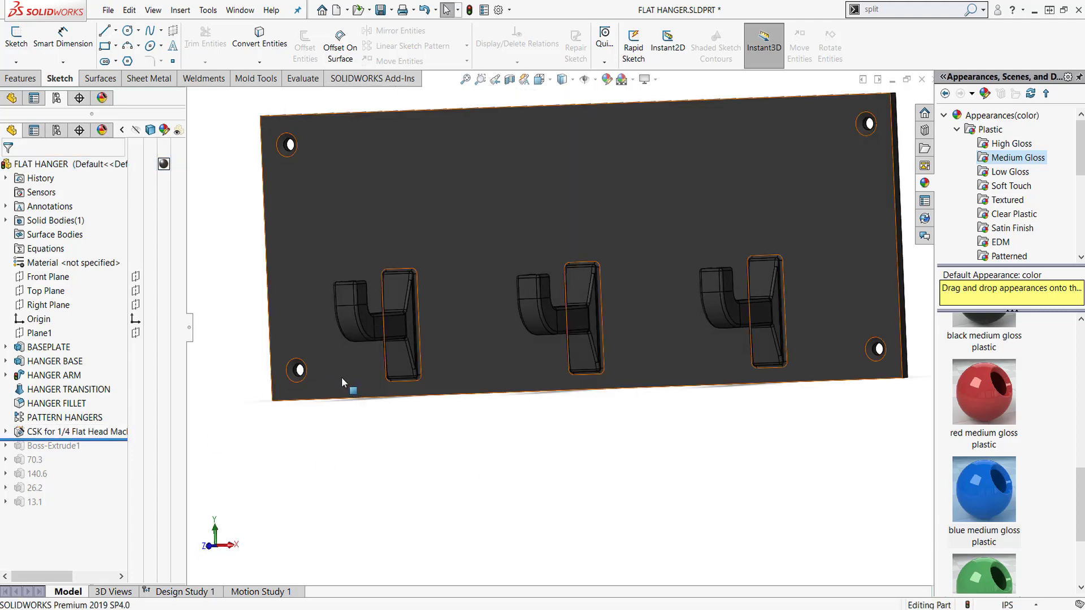
{"action": "scroll", "coordinate": [494, 234], "scroll_direction": "up", "scroll_amount": 3}
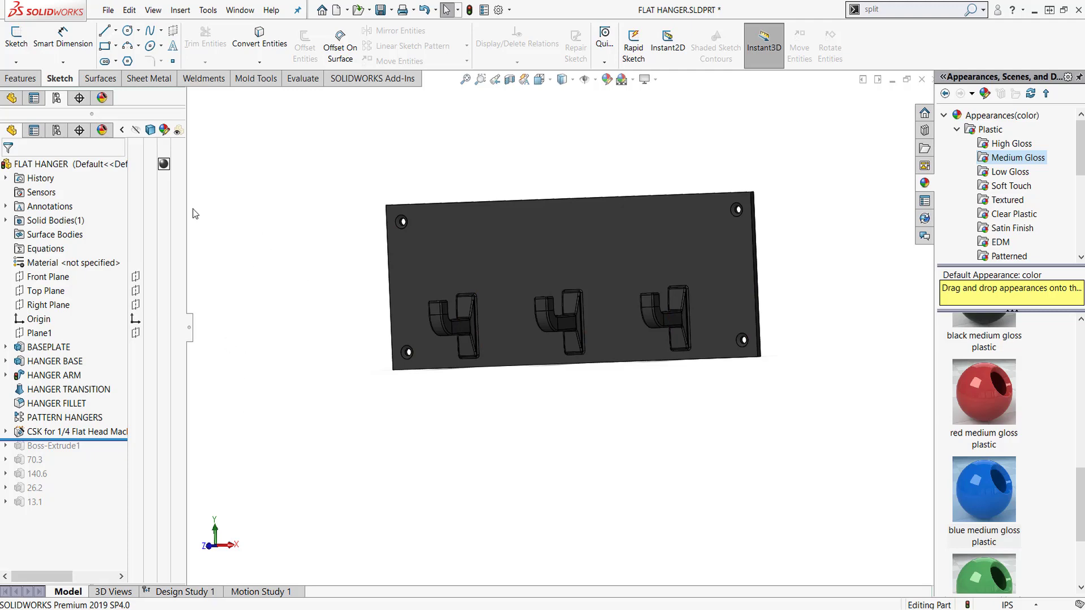
- Add a configuration named SBR to the FLAT HANGER part in the ConfigurationManager
{"action": "left_click", "coordinate": [57, 131]}
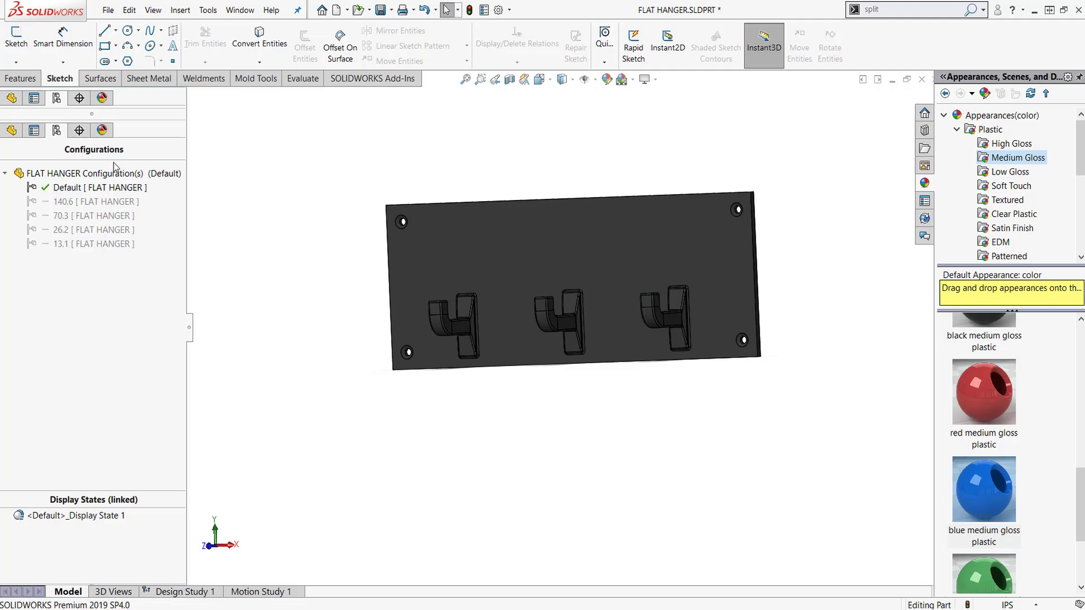
{"action": "right_click", "coordinate": [41, 177]}
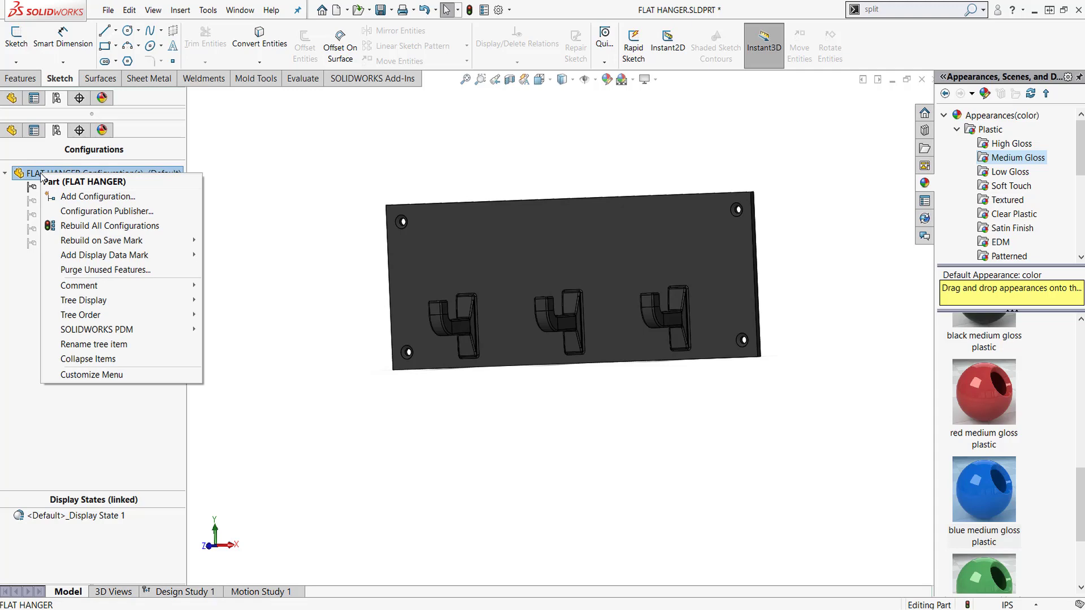
{"action": "left_click", "coordinate": [76, 197]}
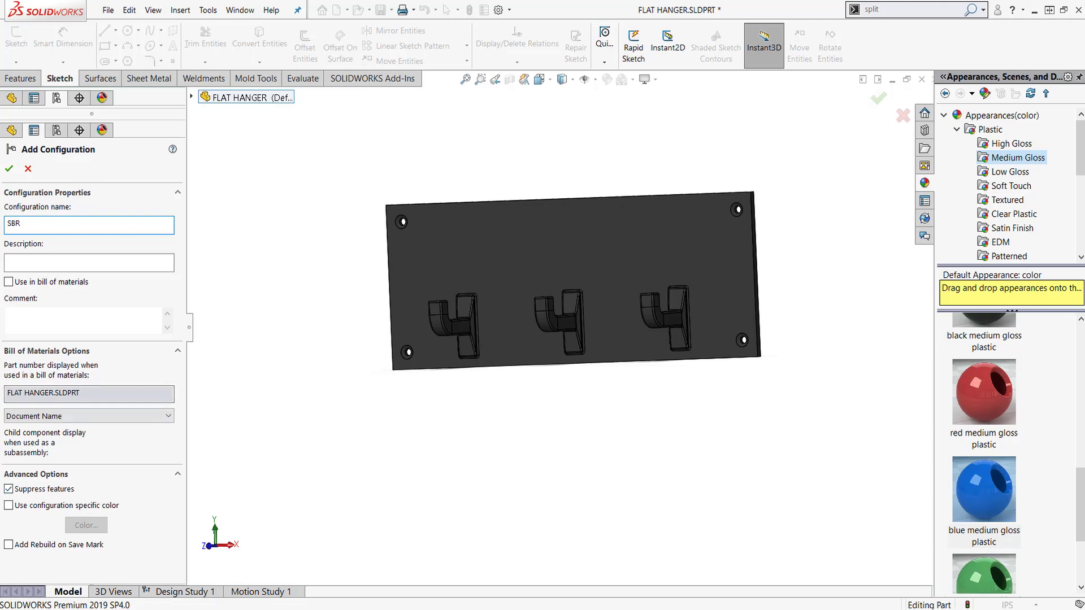
{"action": "left_click", "coordinate": [10, 169]}
- Add a new display state, Display State-2, for the SBR configuration and activate it
{"action": "middle_click_drag", "start_coordinate": [400, 317], "coordinate": [363, 308]}
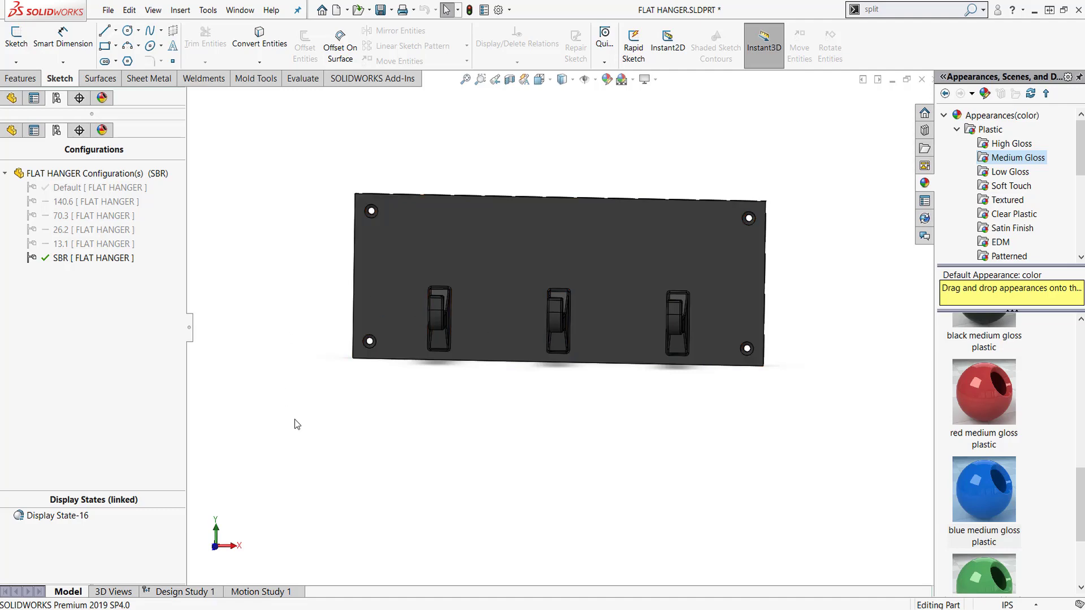
{"action": "right_click", "coordinate": [61, 523]}
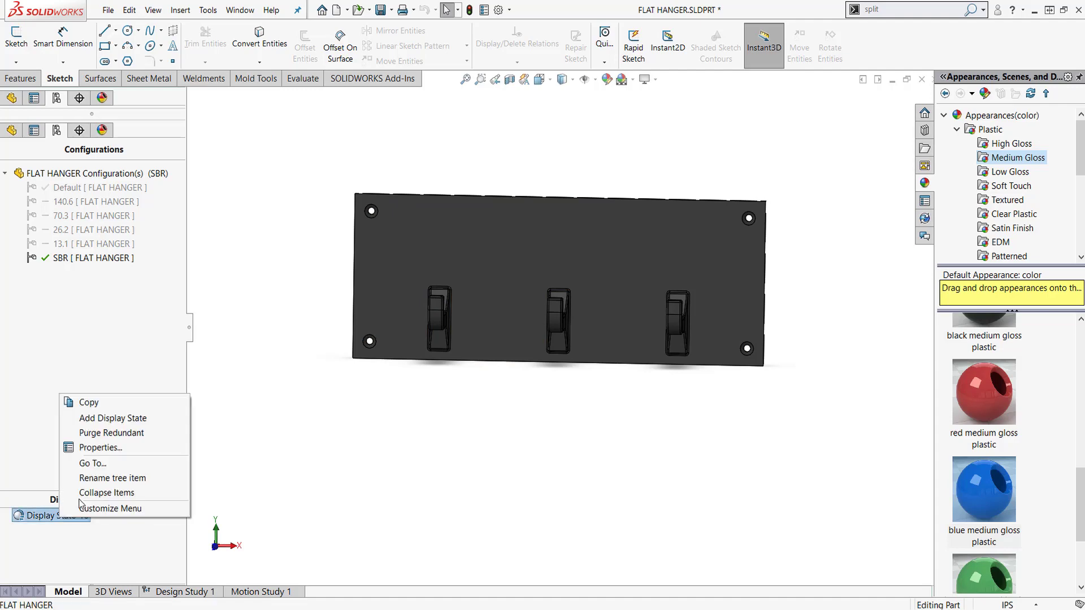
{"action": "left_click", "coordinate": [107, 418]}
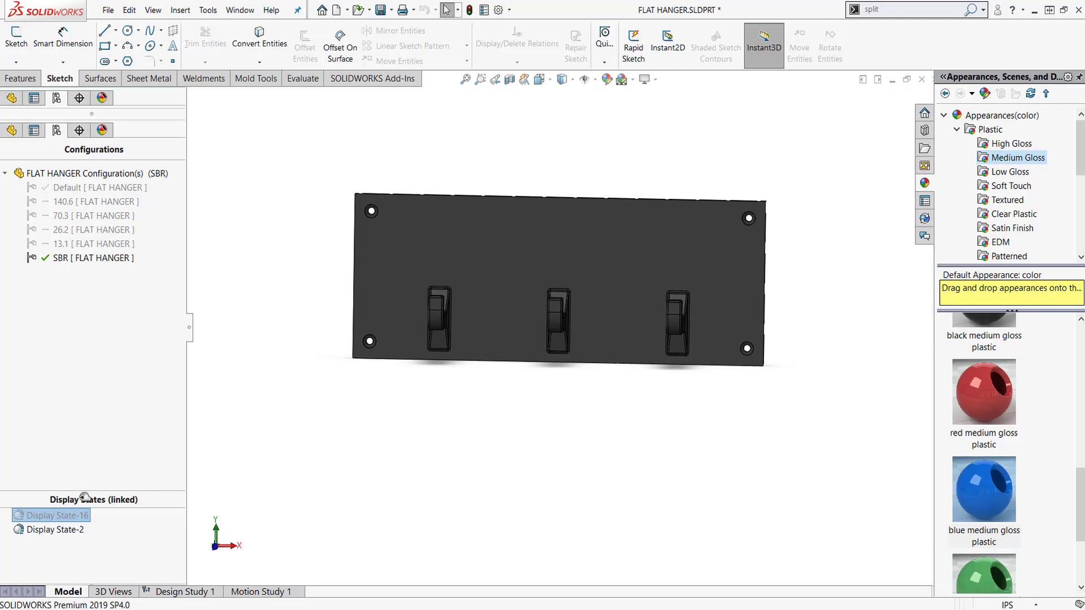
{"action": "left_click", "coordinate": [67, 531]}
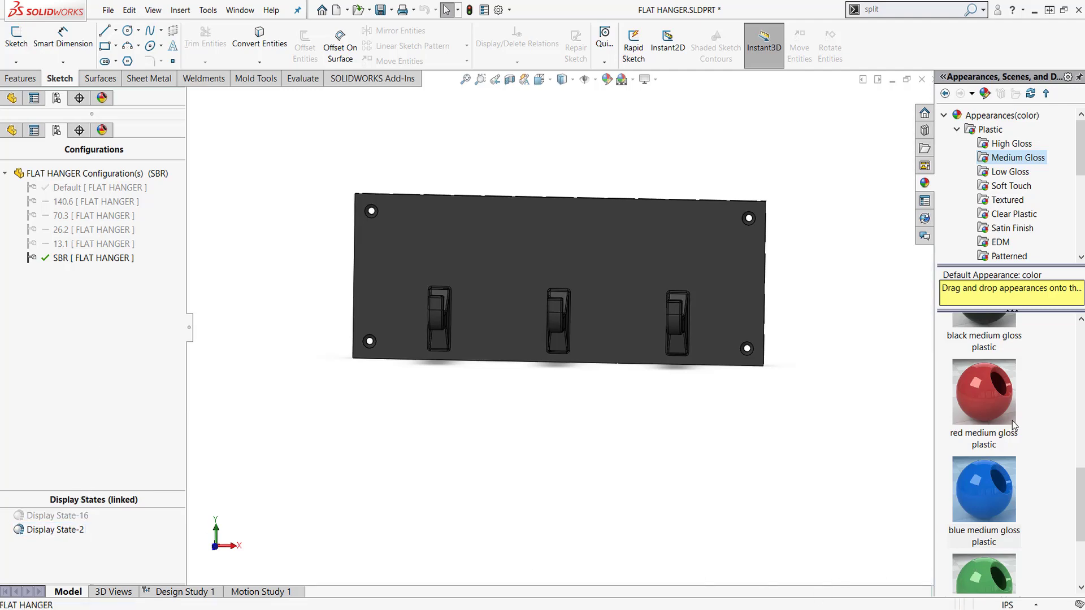
{"action": "left_click_drag", "start_coordinate": [1080, 508], "coordinate": [1079, 460]}
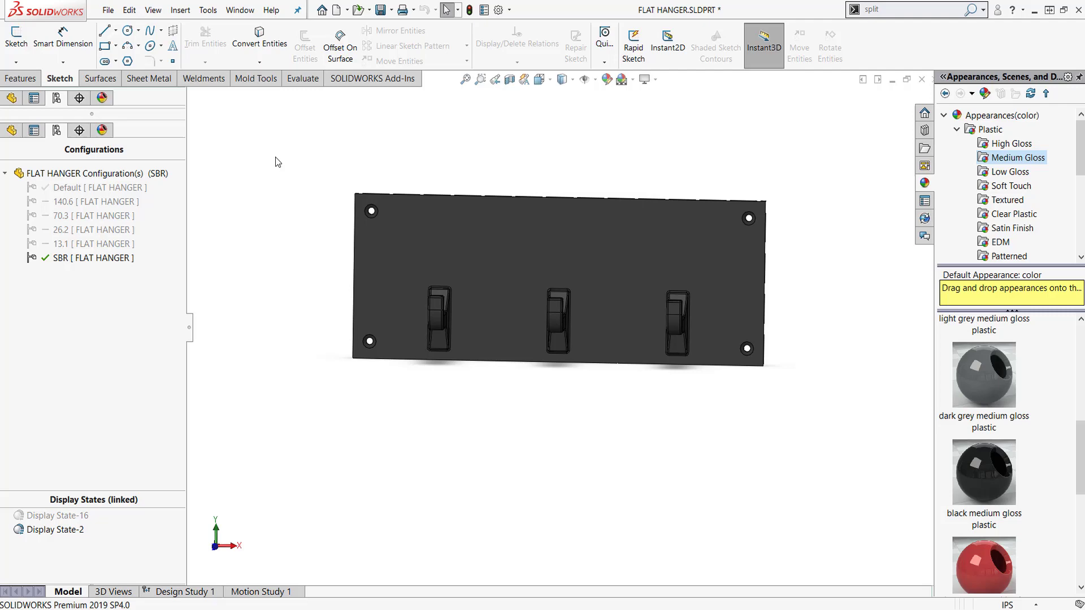
- Roll back below 13.1, show BASEPLATE's Sketch1 guides, and sketch on the front face
{"action": "left_click", "coordinate": [7, 131]}
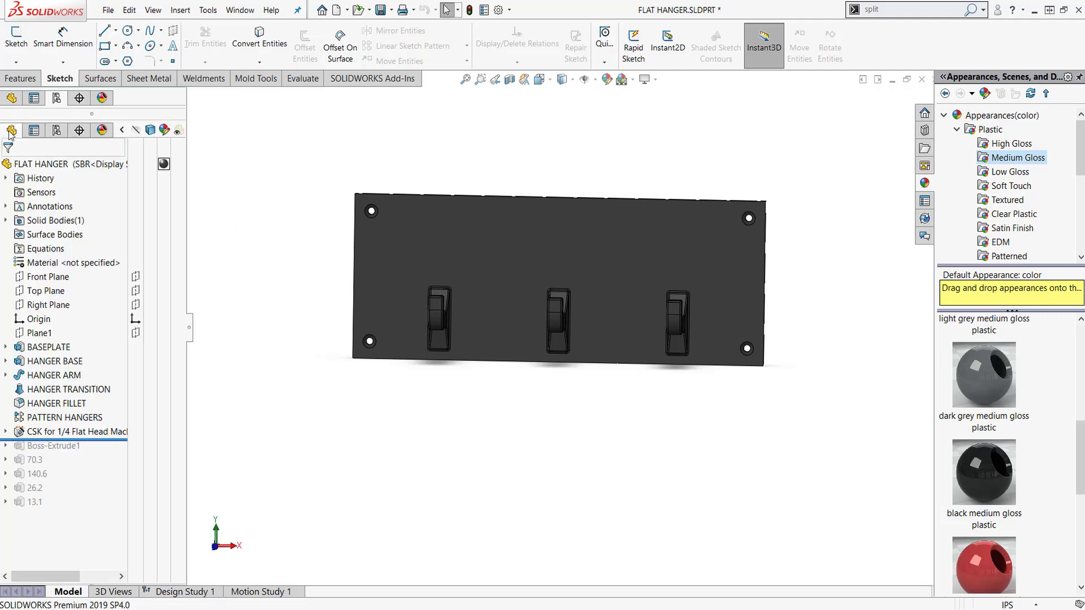
{"action": "left_click_drag", "start_coordinate": [94, 440], "coordinate": [102, 509]}
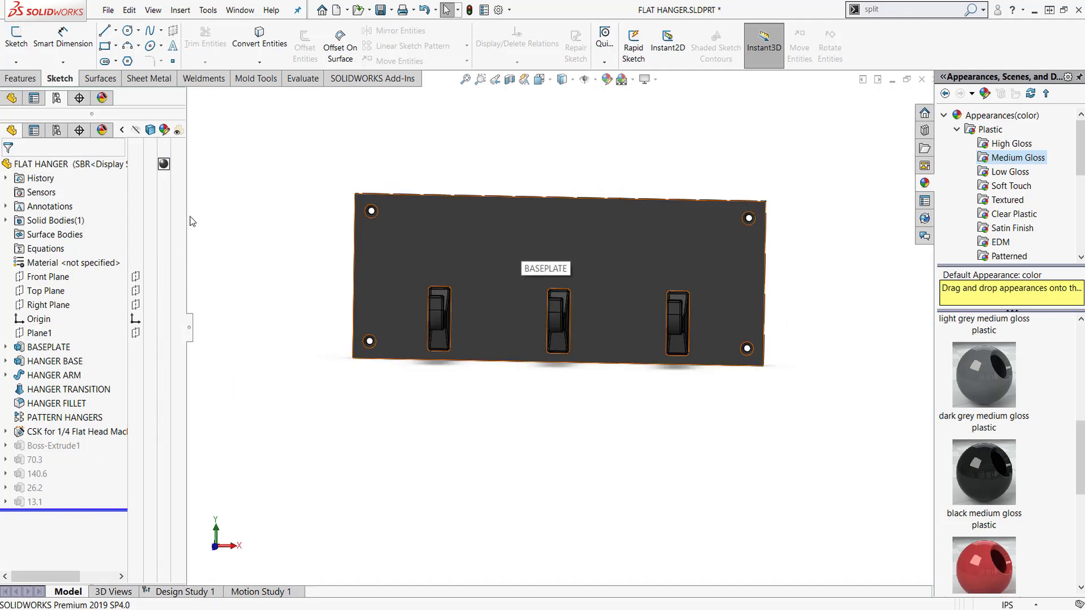
{"action": "left_click", "coordinate": [4, 348]}
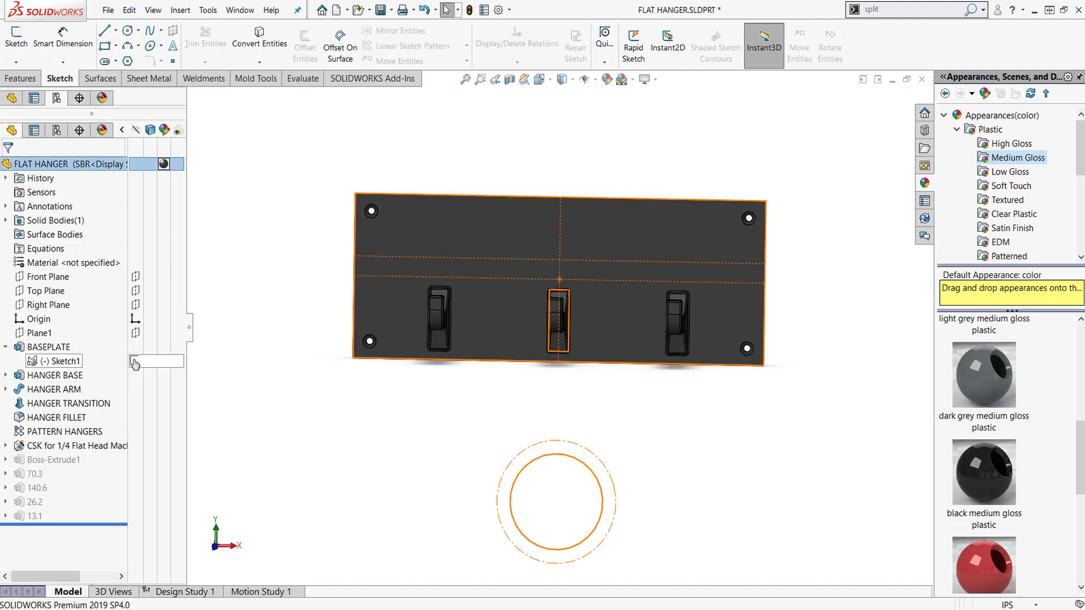
{"action": "left_click", "coordinate": [134, 362]}
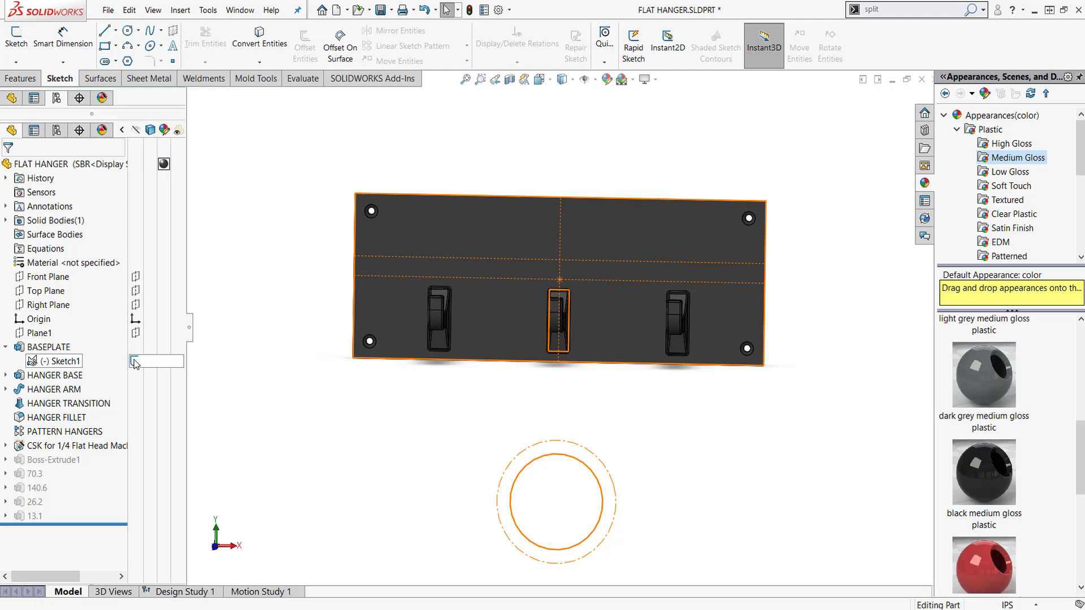
{"action": "left_click", "coordinate": [463, 236]}
{"action": "left_click", "coordinate": [512, 199]}
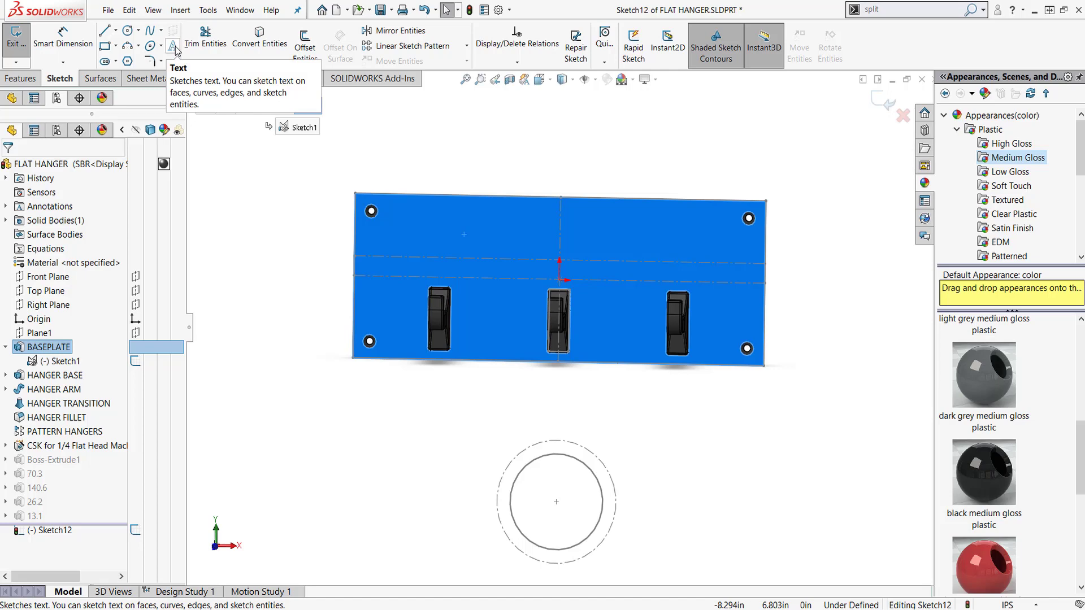
- Add 'SWIM - BIKE - RUN' sketch text along the upper construction line, without the document font
{"action": "left_click", "coordinate": [175, 48]}
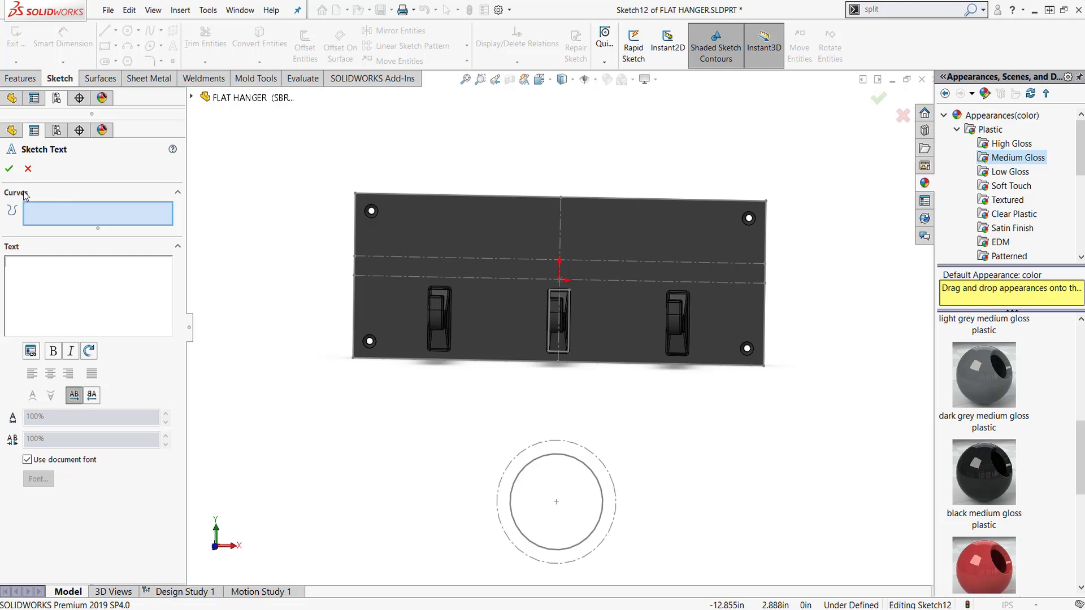
{"action": "left_click", "coordinate": [446, 259]}
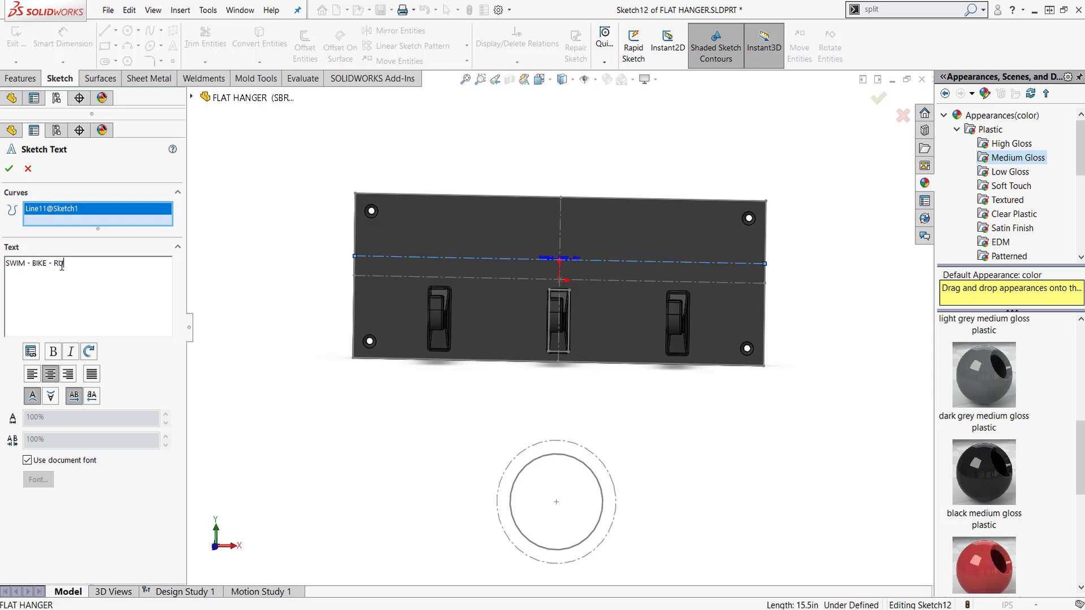
{"action": "left_click", "coordinate": [27, 461]}
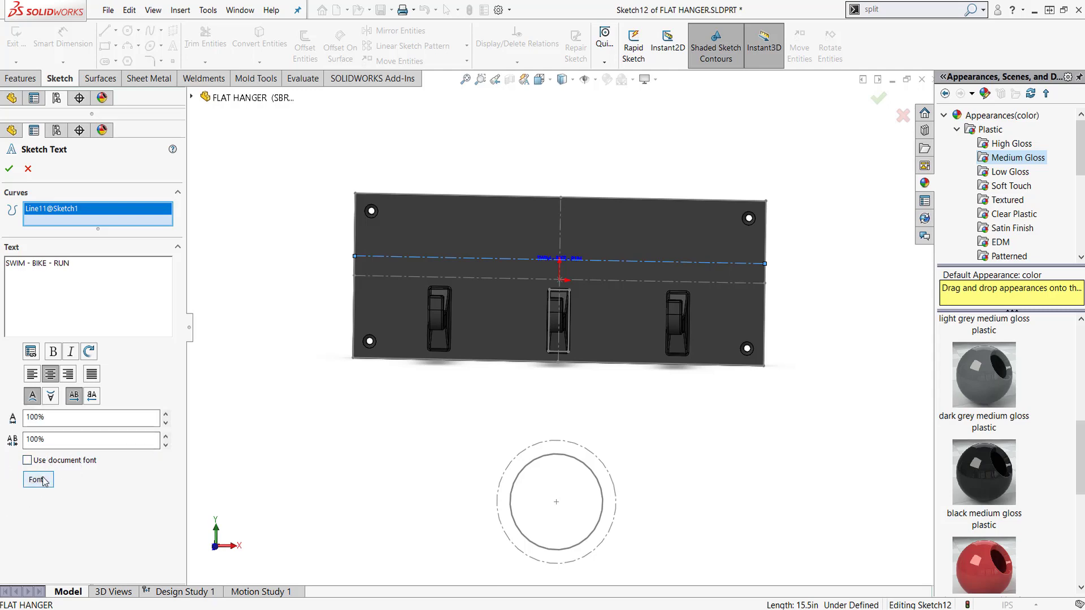
- Choose the Impact font with a text height of 1.5 units
{"action": "left_click", "coordinate": [38, 479]}
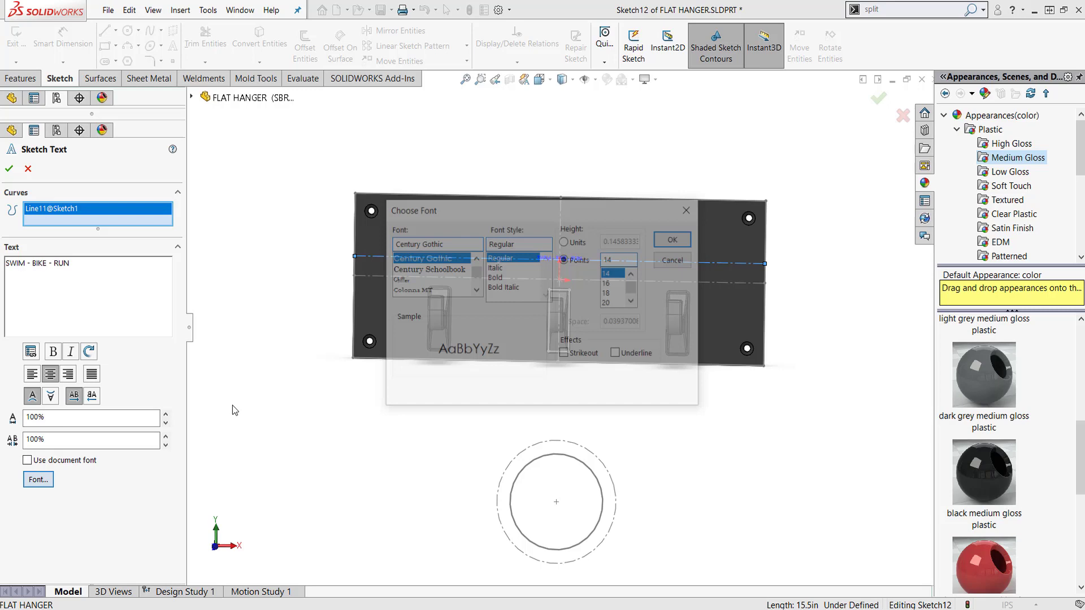
{"action": "left_click_drag", "start_coordinate": [447, 245], "coordinate": [410, 231]}
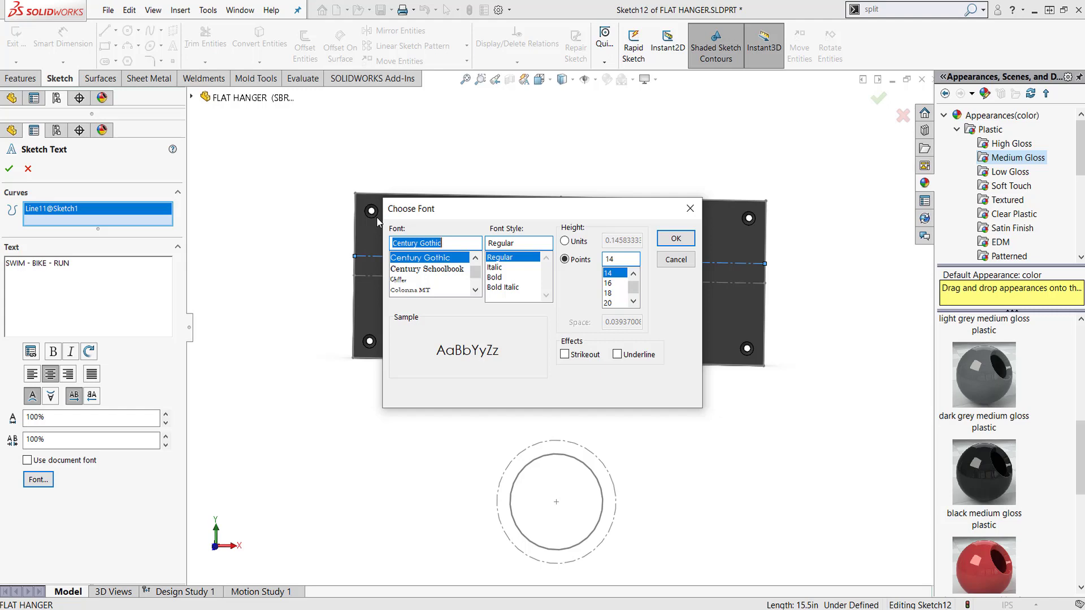
{"action": "type", "text": "IMP"}
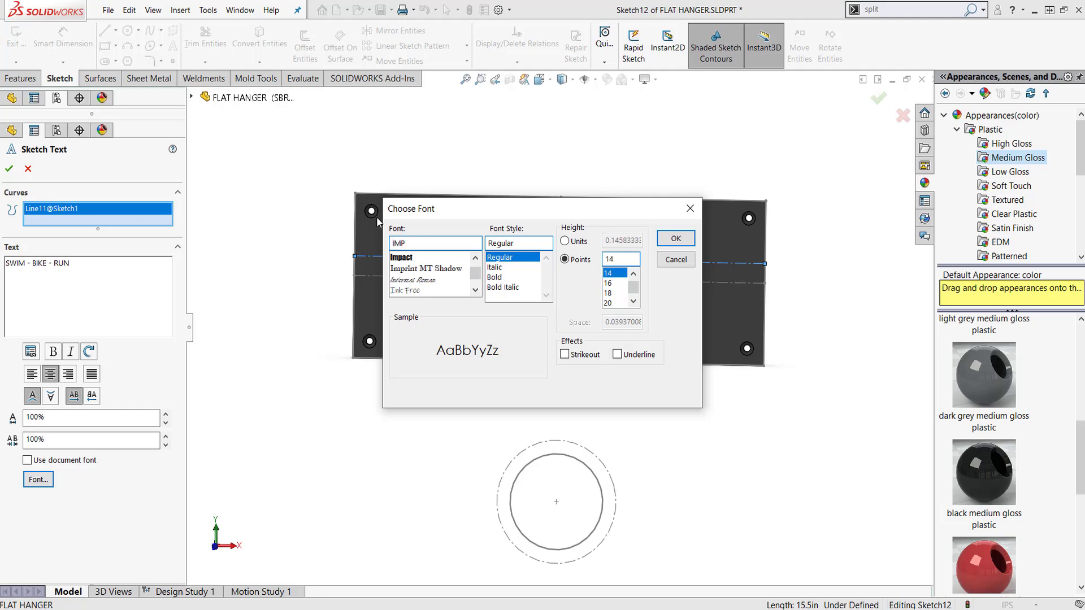
{"action": "left_click", "coordinate": [402, 258]}
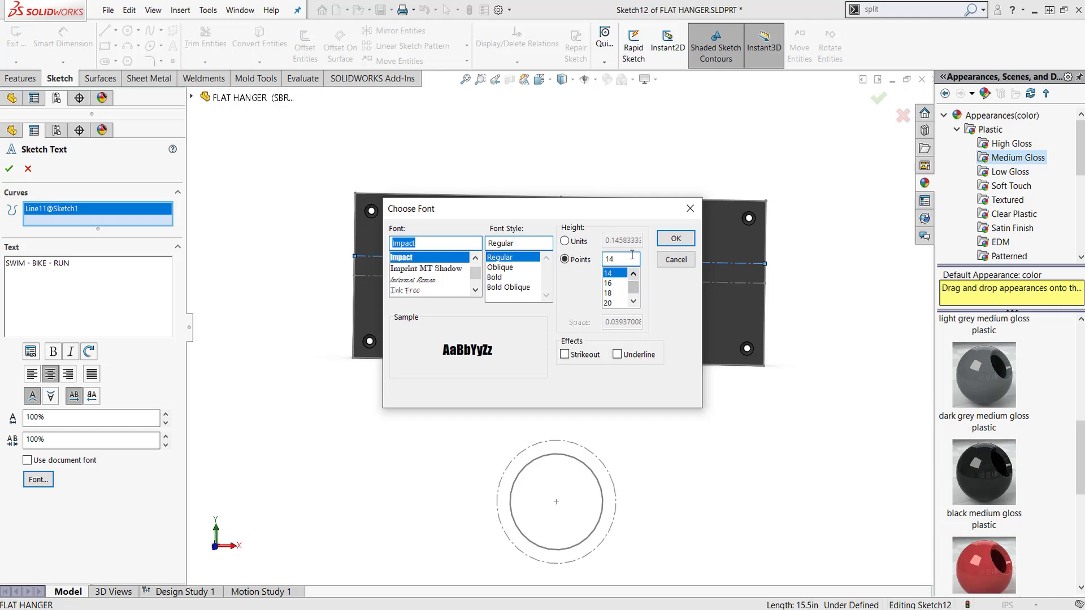
{"action": "left_click", "coordinate": [564, 241]}
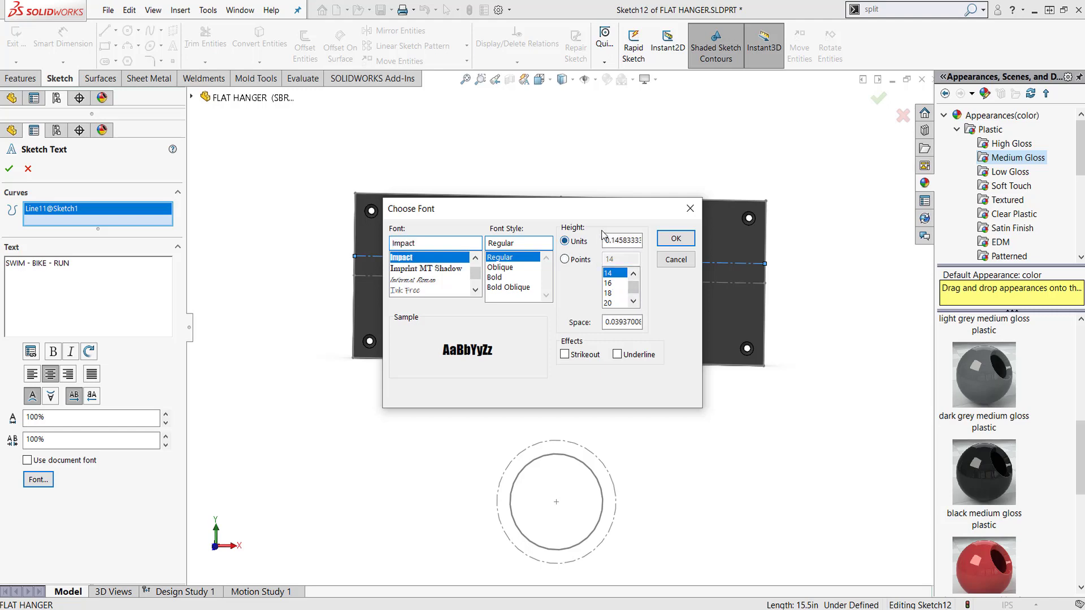
{"action": "left_click_drag", "start_coordinate": [603, 240], "coordinate": [644, 241]}
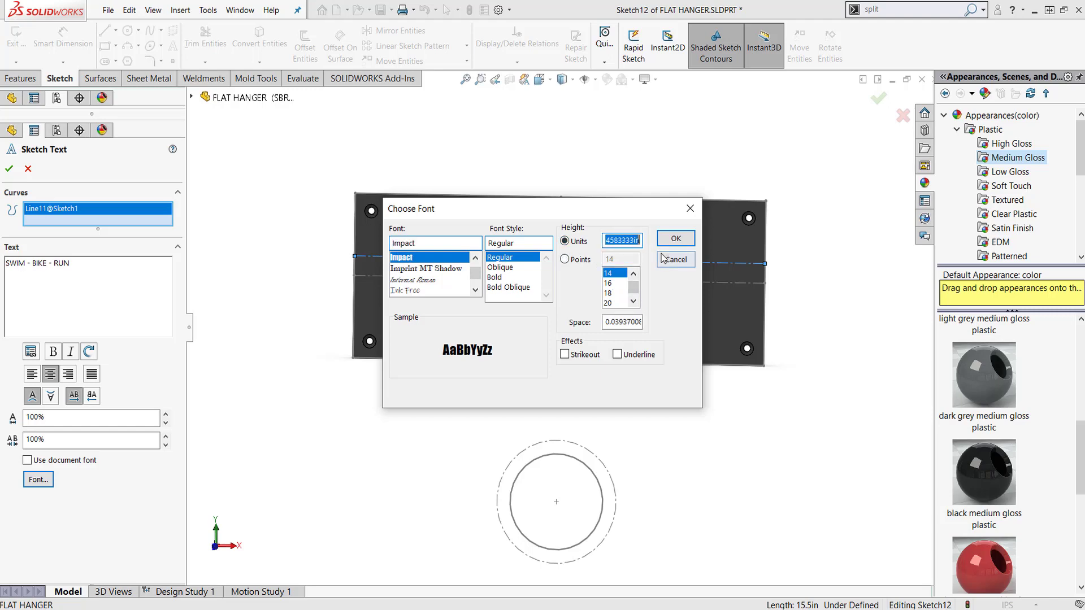
{"action": "type", "text": "1.5"}
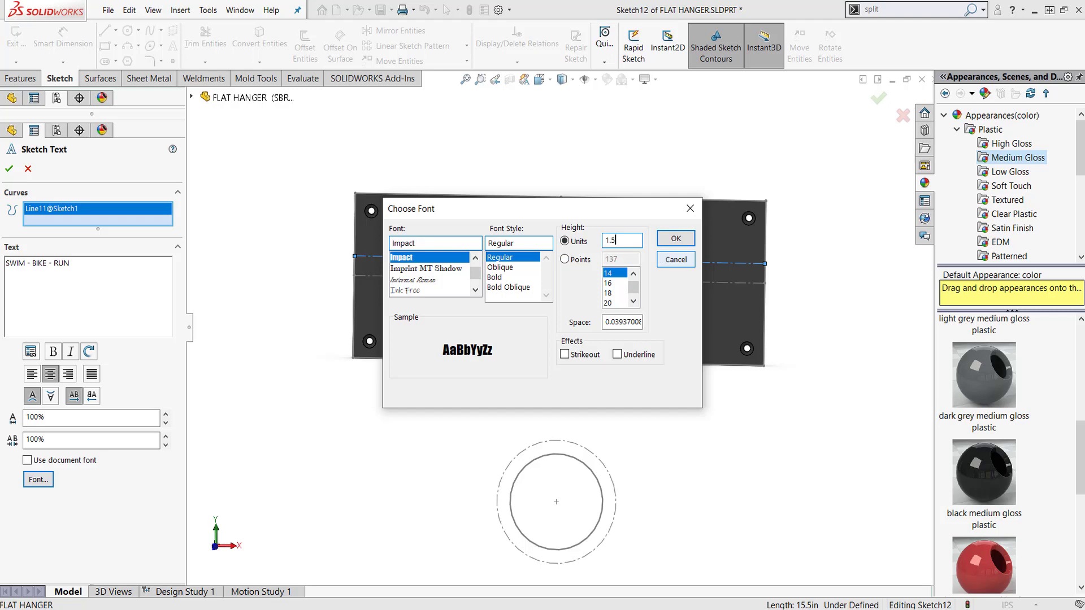
- Accept the font and text, then extrude the lettering 0.100 in off the plate
{"action": "left_click", "coordinate": [674, 241]}
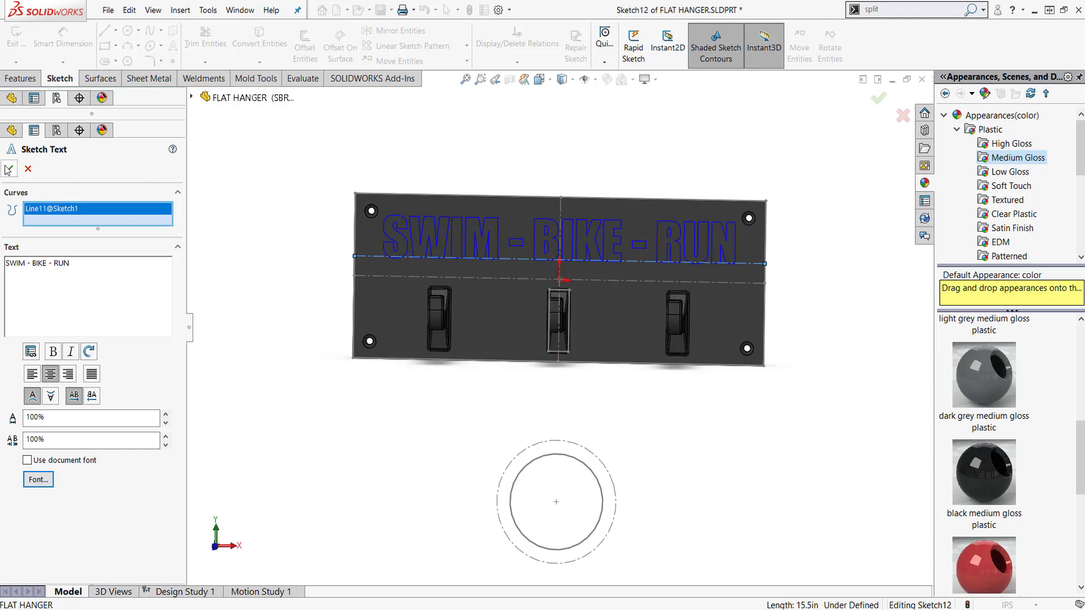
{"action": "left_click", "coordinate": [24, 84]}
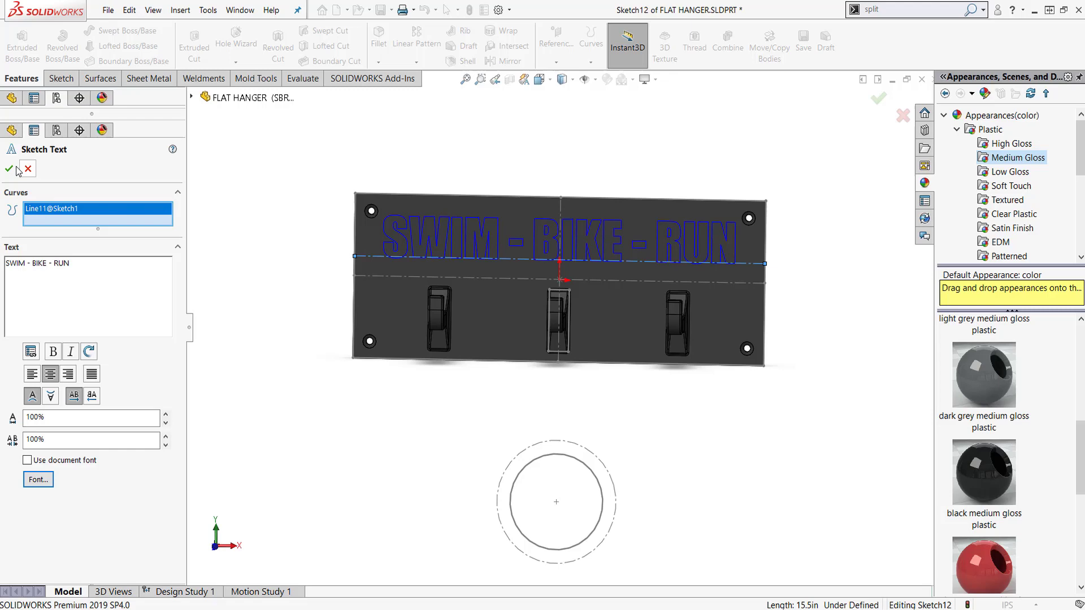
{"action": "left_click", "coordinate": [9, 168]}
{"action": "left_click", "coordinate": [22, 54]}
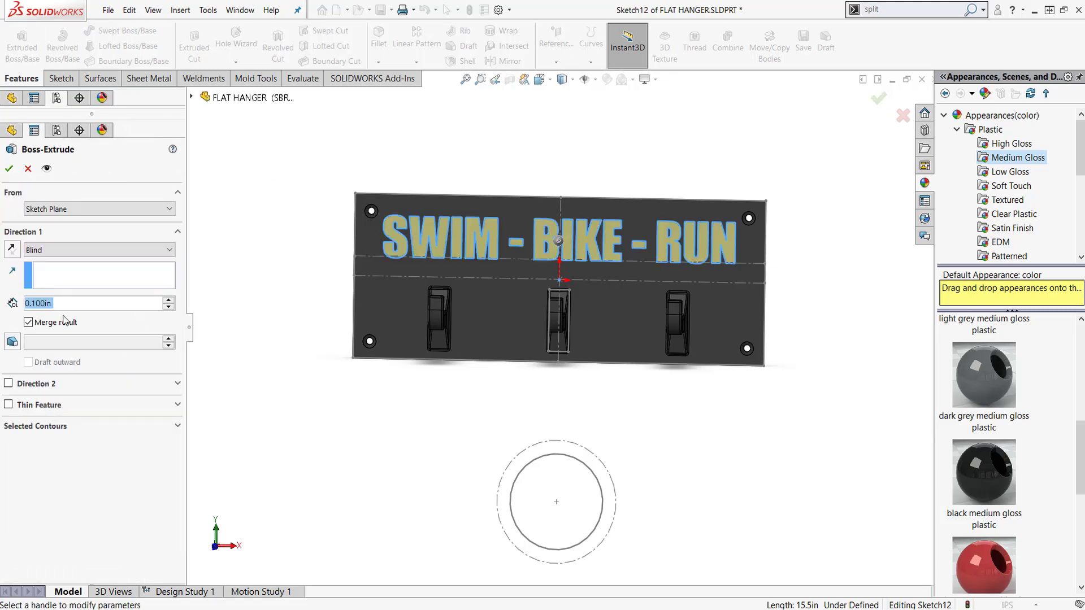
{"action": "left_click", "coordinate": [9, 169]}
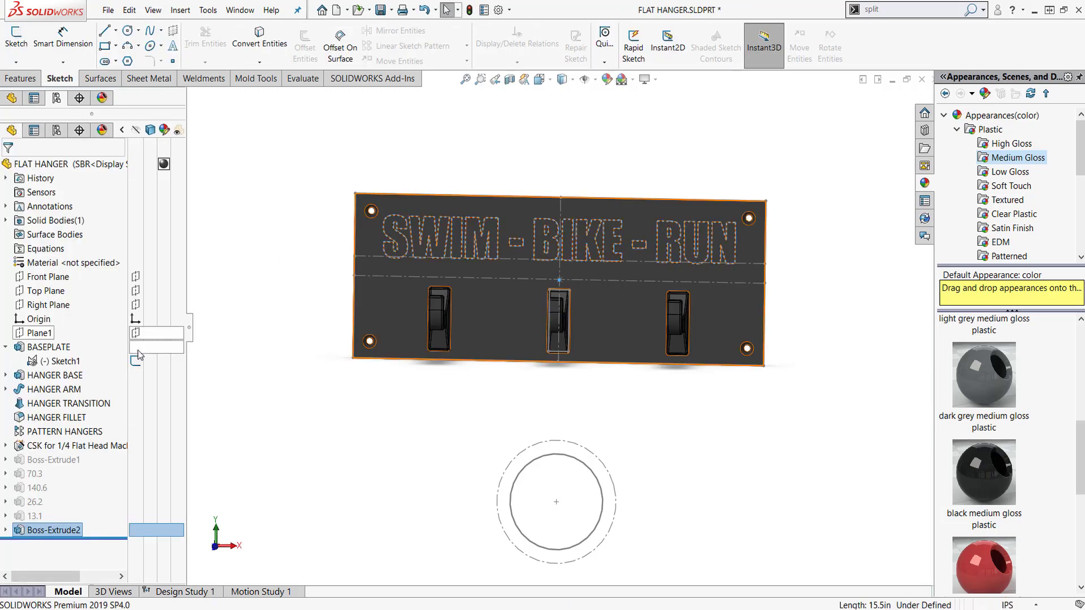
{"action": "left_click", "coordinate": [292, 404]}
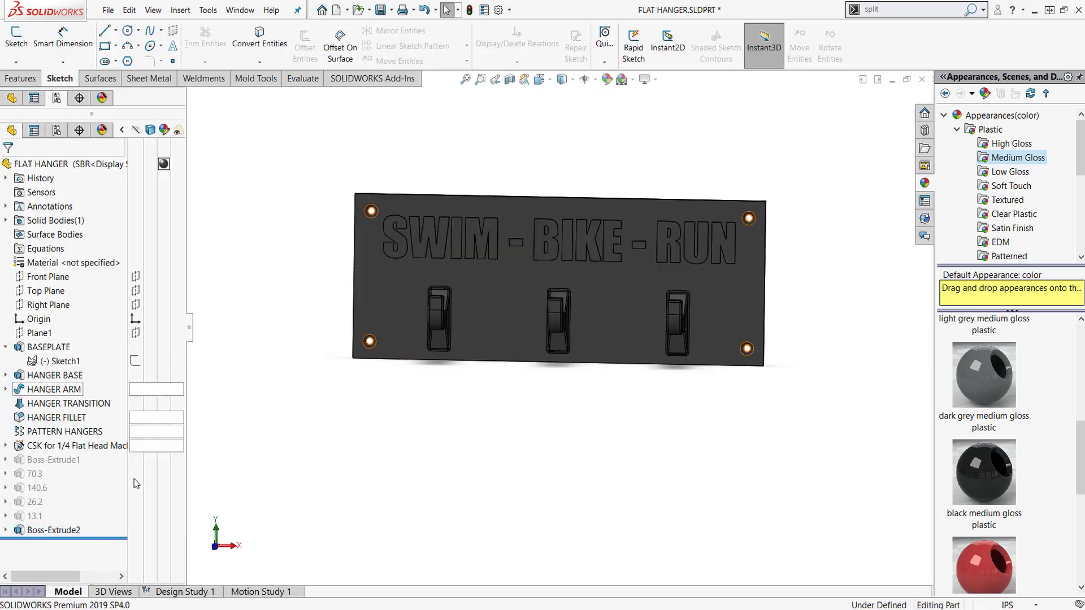
- Apply red medium gloss plastic to the entire FLAT HANGER body
{"action": "left_click", "coordinate": [56, 131]}
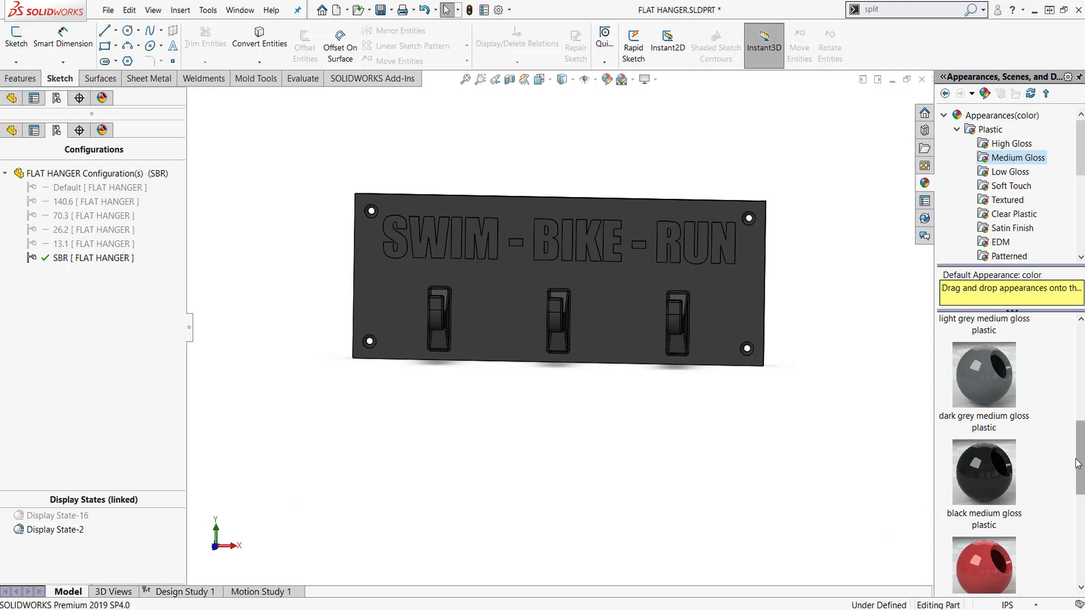
{"action": "scroll", "coordinate": [984, 452], "scroll_direction": "down", "scroll_amount": 5}
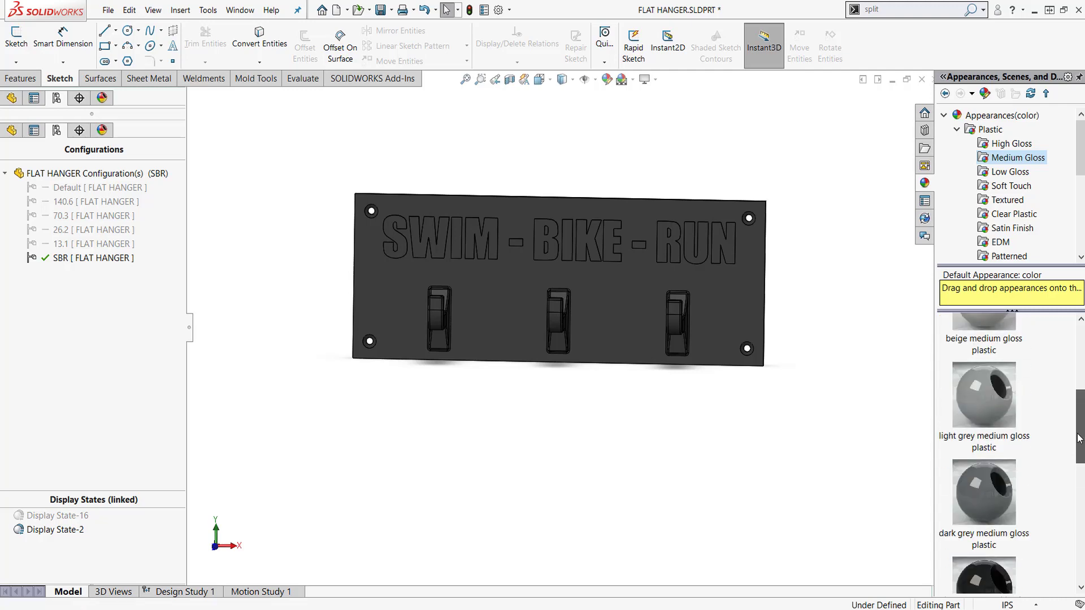
{"action": "left_click_drag", "start_coordinate": [984, 481], "coordinate": [748, 316]}
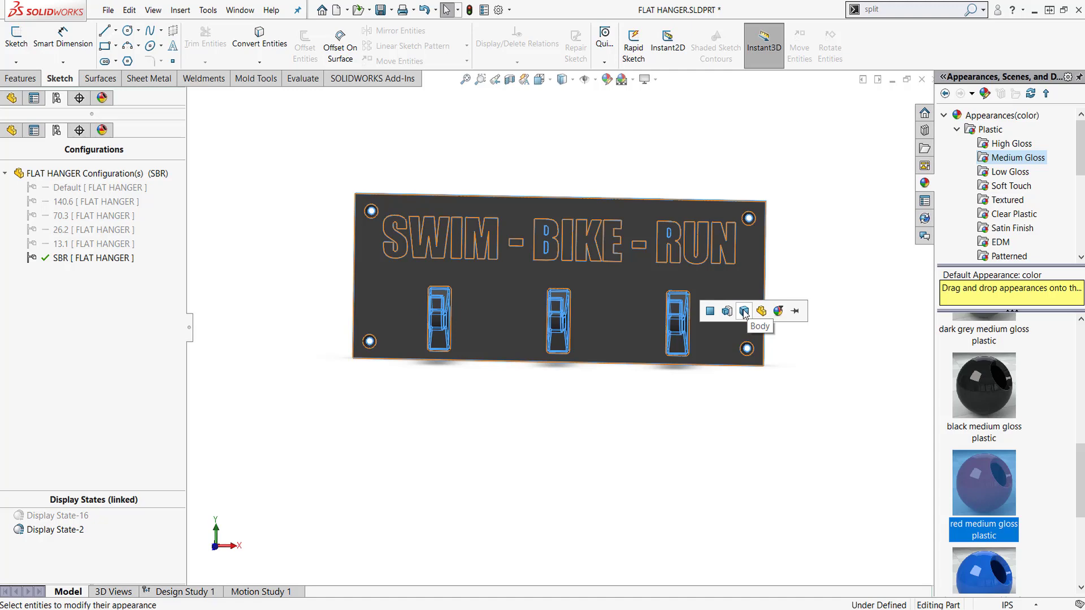
{"action": "left_click", "coordinate": [744, 312]}
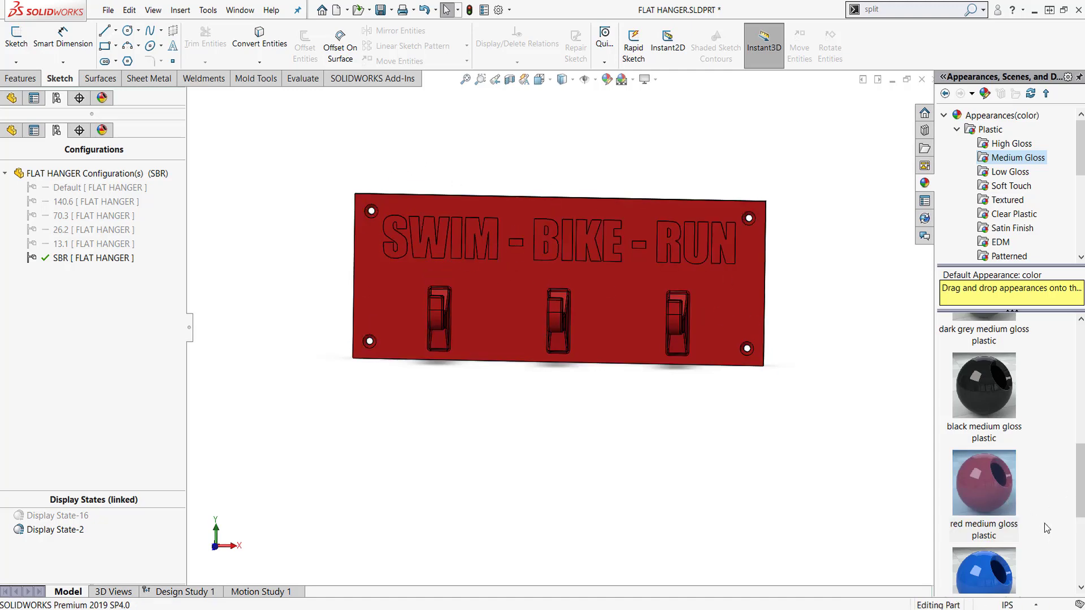
{"action": "left_click_drag", "start_coordinate": [1080, 504], "coordinate": [1079, 543]}
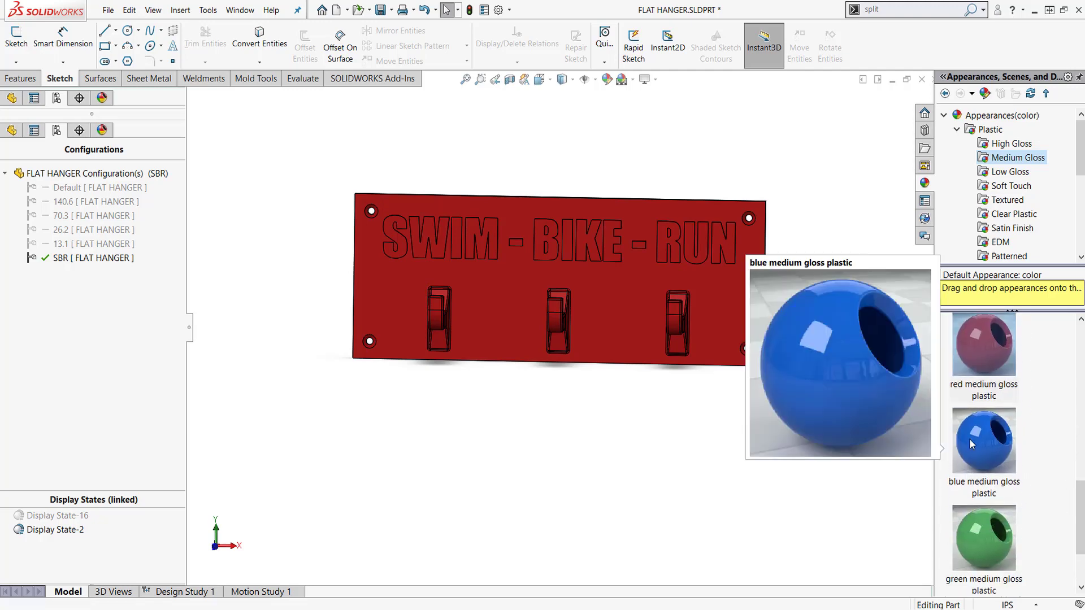
- Make each letter of SWIM and RUN blue medium gloss
{"action": "mouse_move", "coordinate": [972, 445]}
{"action": "left_mouse_down"}
{"action": "mouse_move", "coordinate": [395, 179]}
{"action": "mouse_move", "coordinate": [391, 227]}
{"action": "left_mouse_up"}
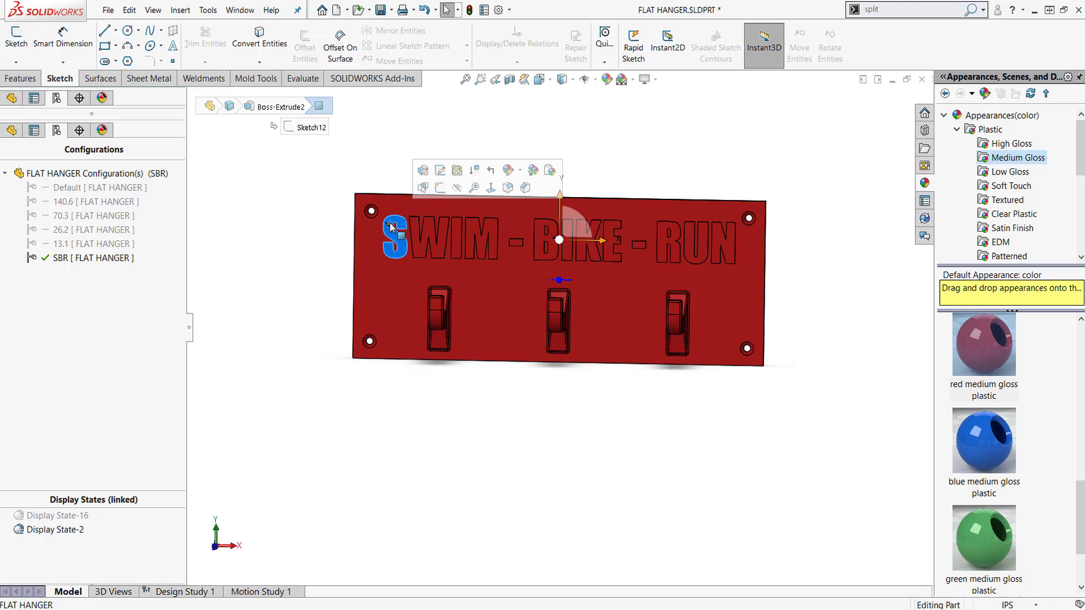
{"action": "left_click", "coordinate": [430, 240]}
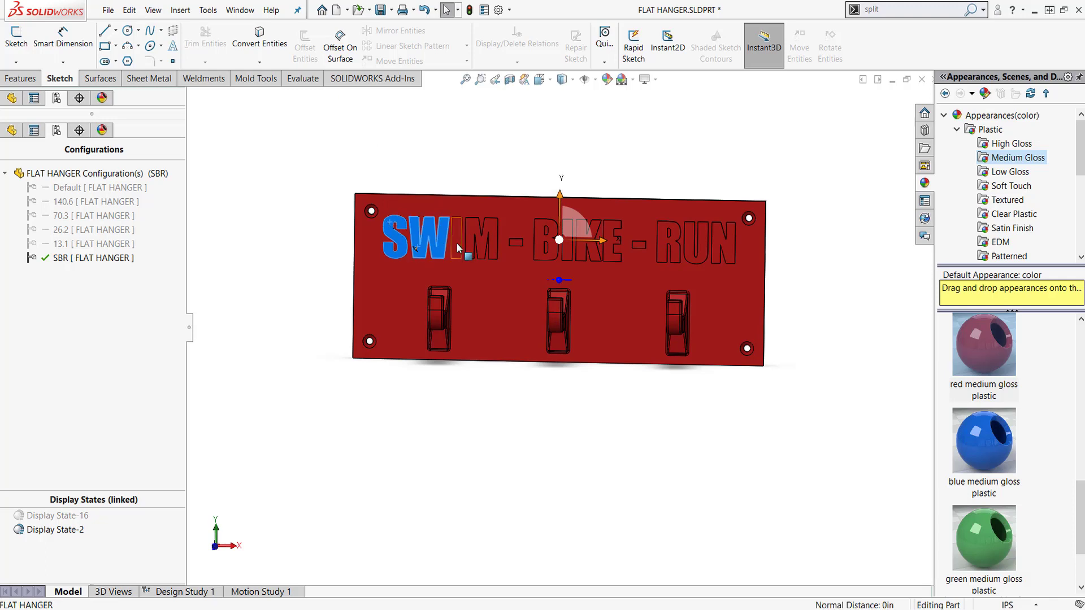
{"action": "left_click", "coordinate": [457, 243]}
{"action": "left_click", "coordinate": [482, 240]}
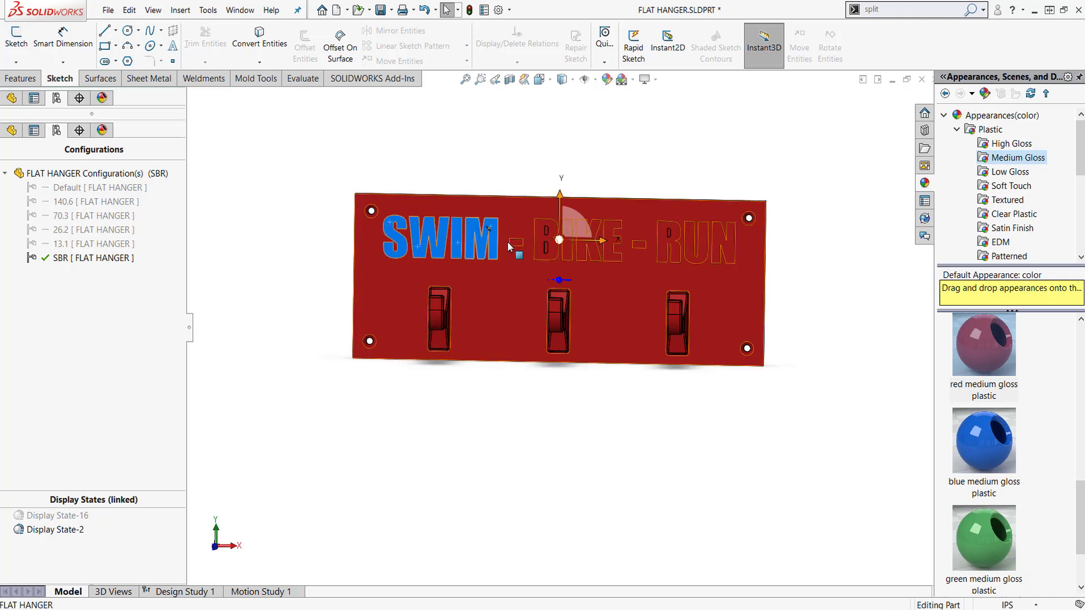
{"action": "left_click", "coordinate": [669, 246]}
{"action": "left_click", "coordinate": [695, 244]}
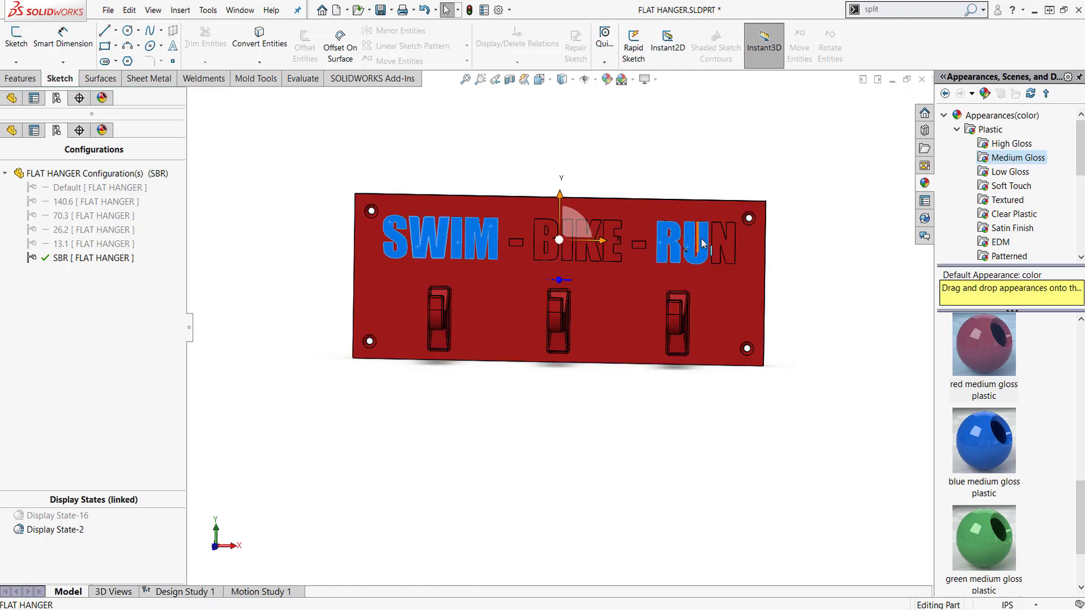
{"action": "left_click", "coordinate": [716, 244]}
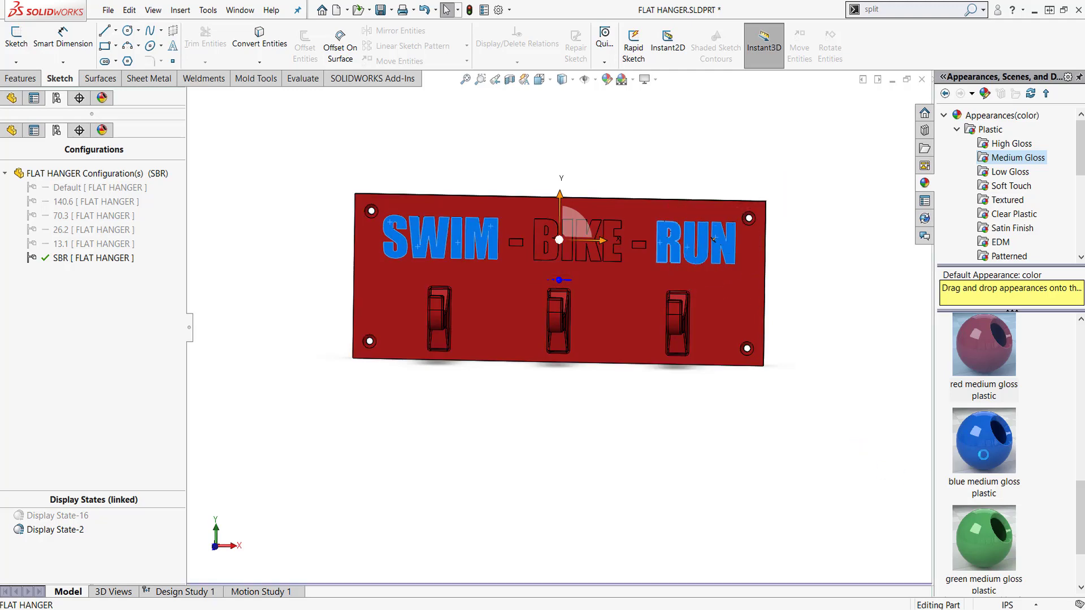
- Make the BIKE letters and both dashes white medium gloss
{"action": "double_click", "coordinate": [988, 450]}
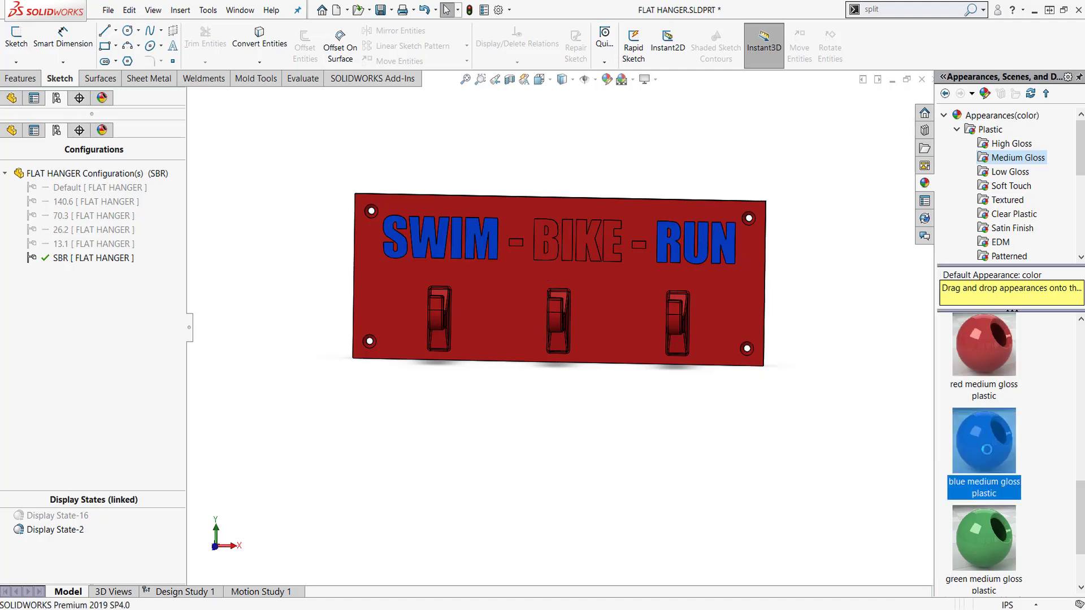
{"action": "left_click", "coordinate": [565, 245]}
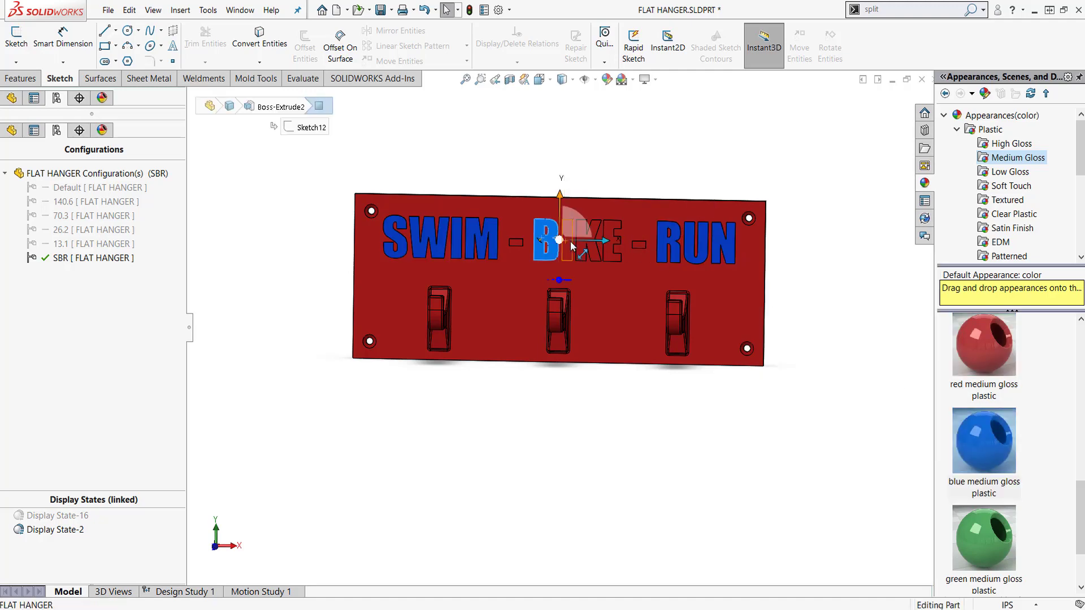
{"action": "left_click", "coordinate": [575, 249]}
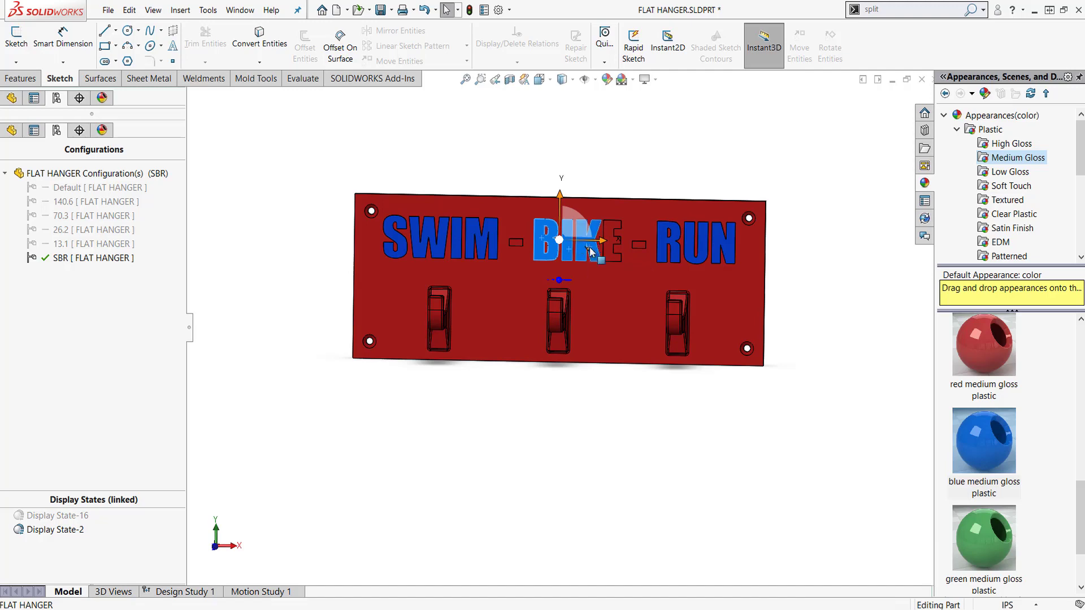
{"action": "left_click", "coordinate": [594, 249]}
{"action": "left_click", "coordinate": [610, 255]}
{"action": "left_click", "coordinate": [639, 244]}
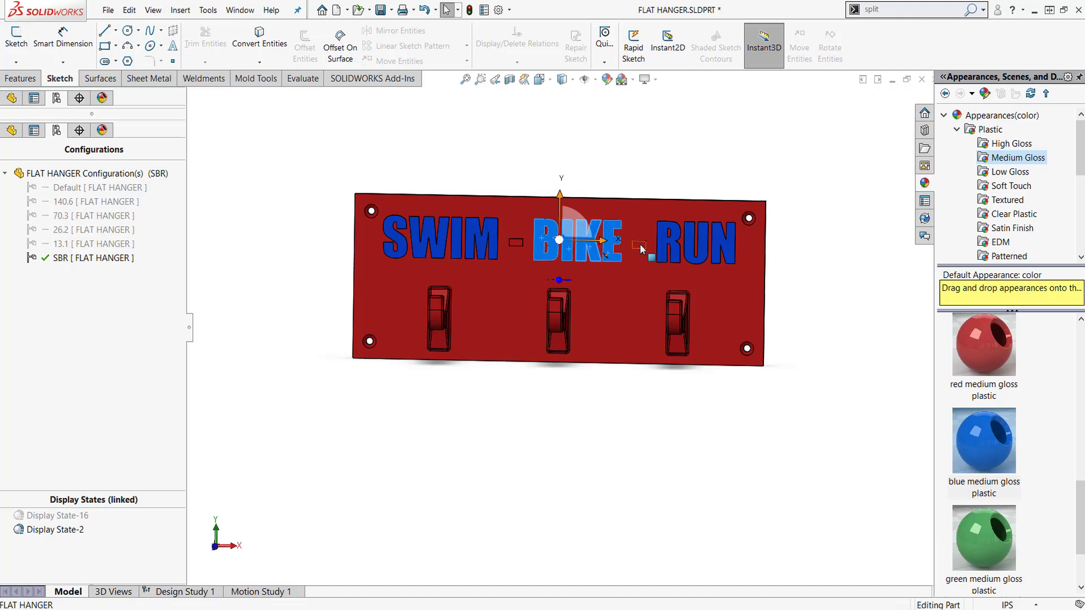
{"action": "left_click", "coordinate": [516, 243]}
{"action": "scroll", "coordinate": [978, 349], "scroll_direction": "up", "scroll_amount": 10}
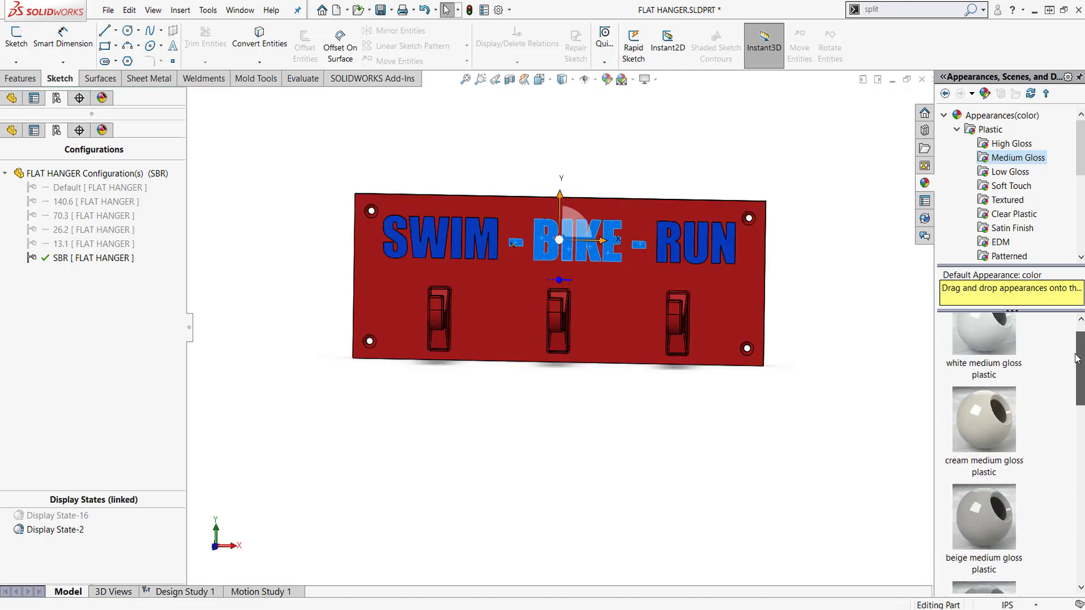
{"action": "double_click", "coordinate": [978, 349]}
{"action": "left_click_drag", "start_coordinate": [978, 349], "coordinate": [246, 385]}
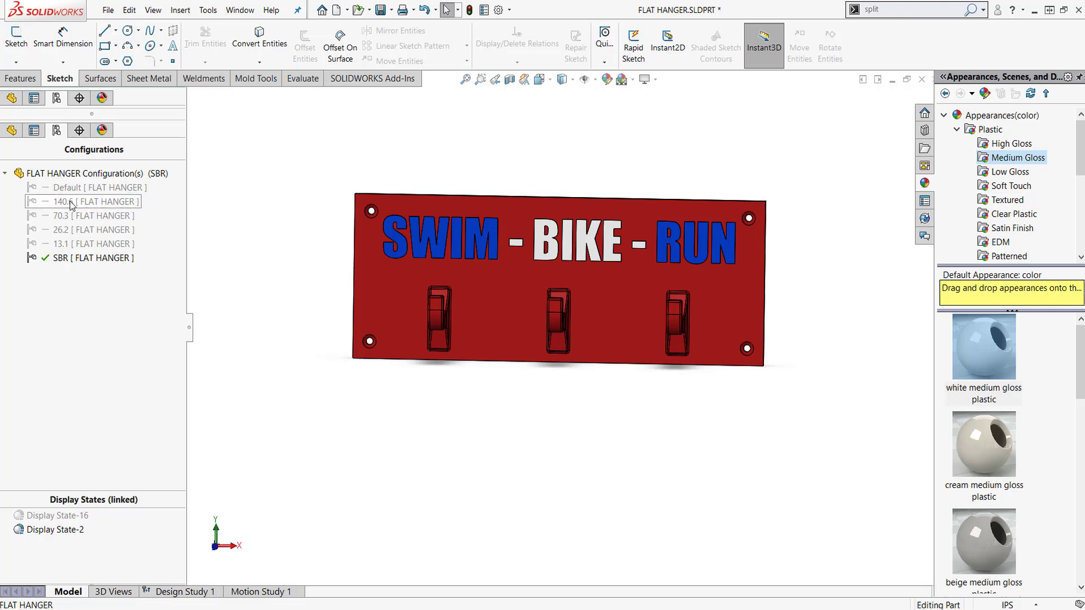
- Activate the 140.6, 70.3 (RED display state), 26.2, and finally 13.1 configurations
{"action": "double_click", "coordinate": [70, 202]}
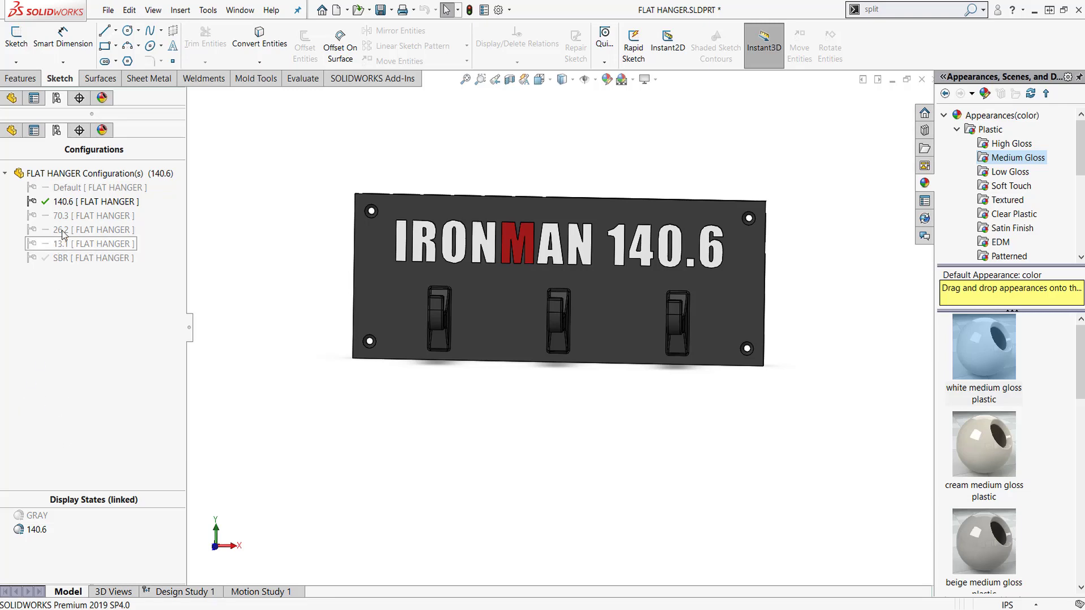
{"action": "left_click", "coordinate": [42, 534]}
{"action": "double_click", "coordinate": [78, 217]}
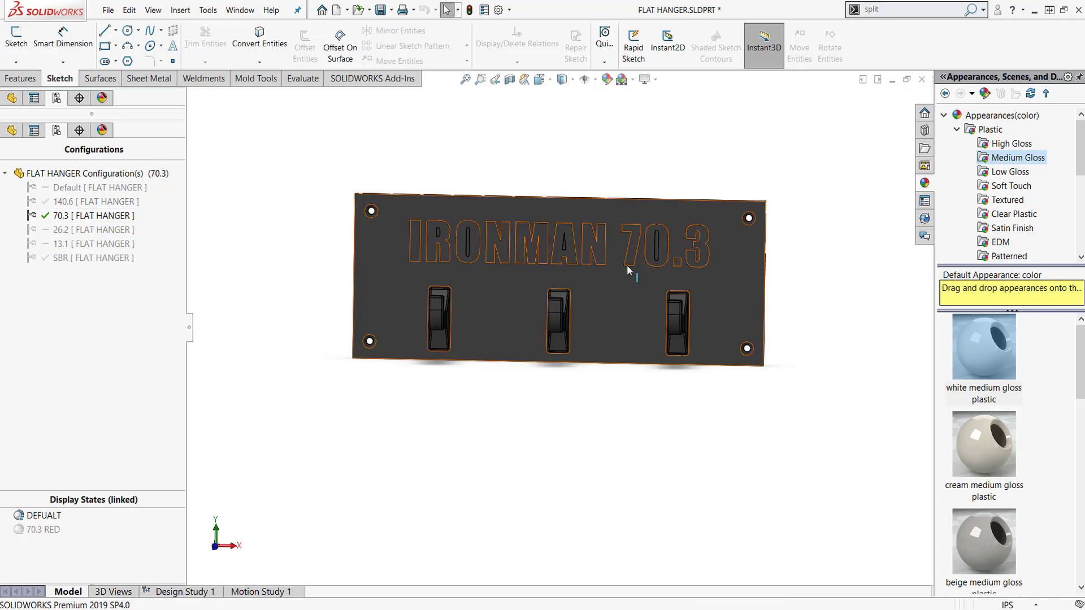
{"action": "double_click", "coordinate": [45, 530]}
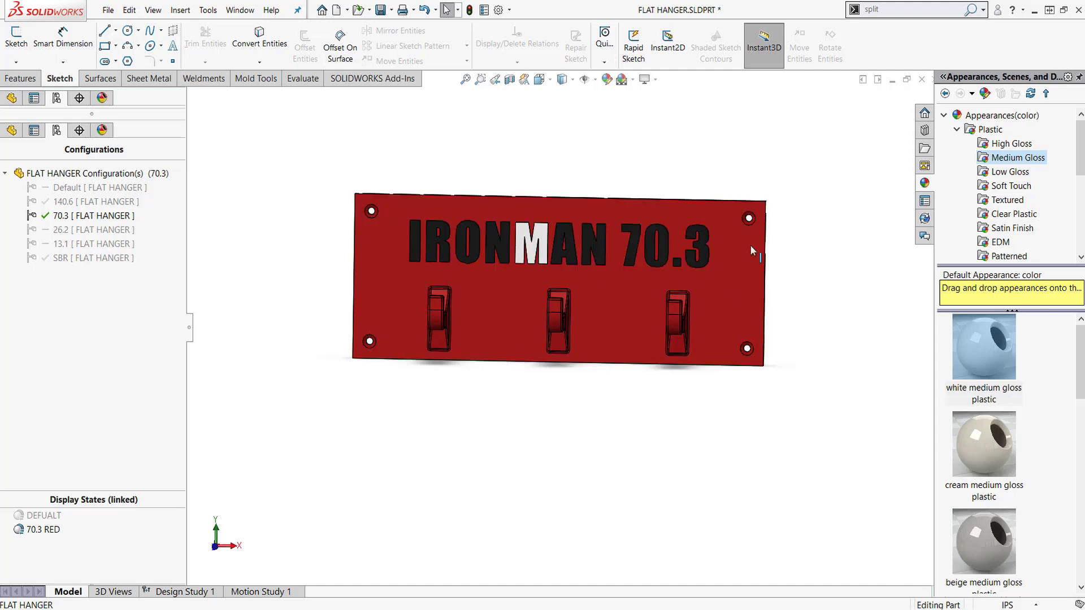
{"action": "double_click", "coordinate": [76, 229]}
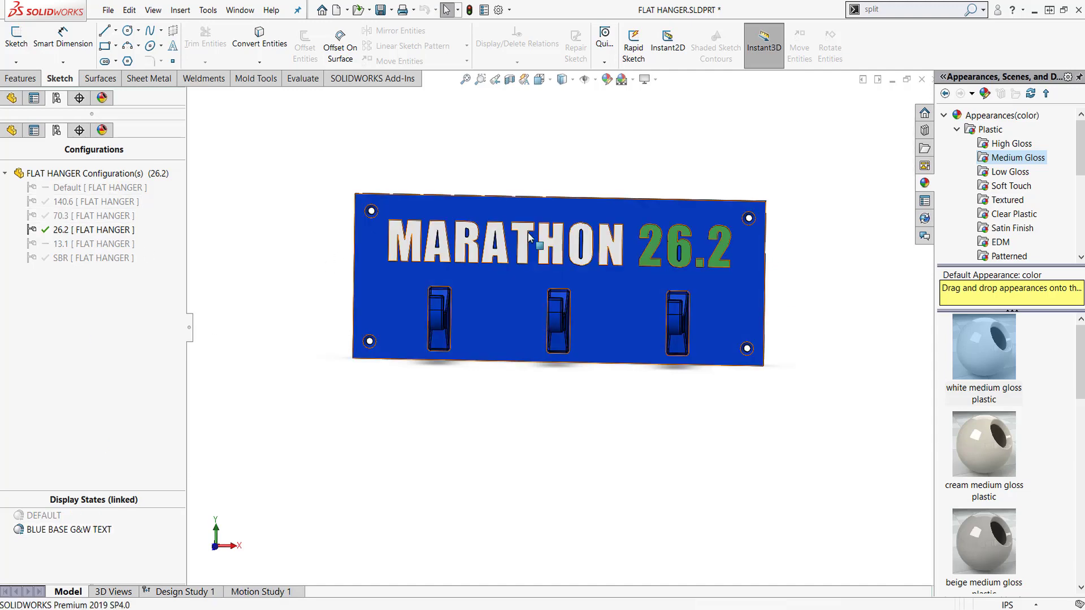
{"action": "double_click", "coordinate": [79, 244]}
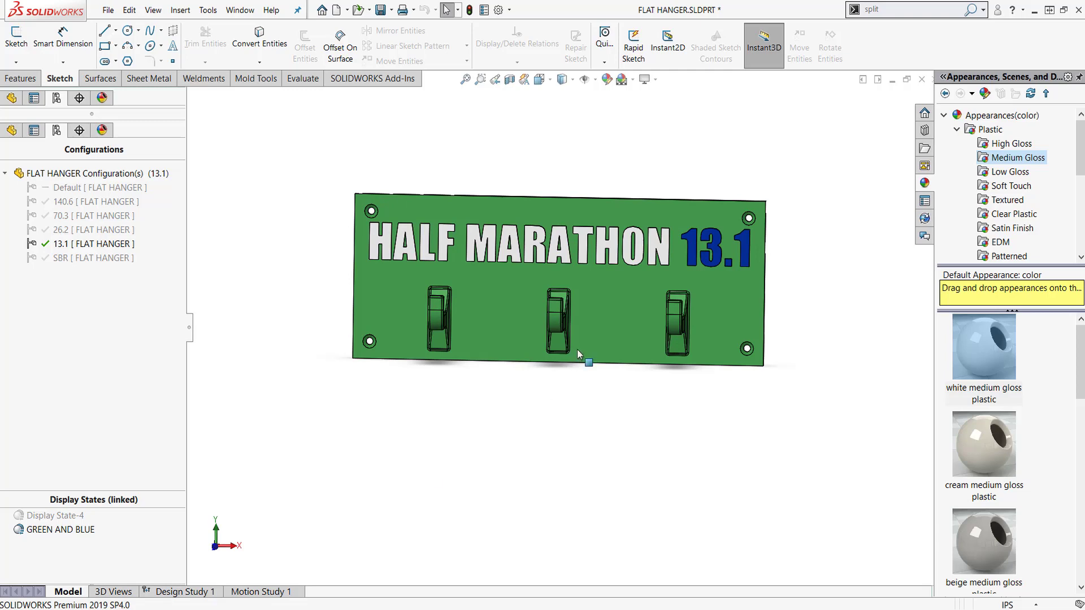
{"action": "mouse_move", "coordinate": [594, 303]}
{"action": "middle_mouse_down"}
{"action": "mouse_move", "coordinate": [518, 278]}
{"action": "mouse_move", "coordinate": [605, 249]}
{"action": "mouse_move", "coordinate": [602, 305]}
{"action": "mouse_move", "coordinate": [554, 293]}
{"action": "mouse_move", "coordinate": [589, 313]}
{"action": "middle_mouse_up"}
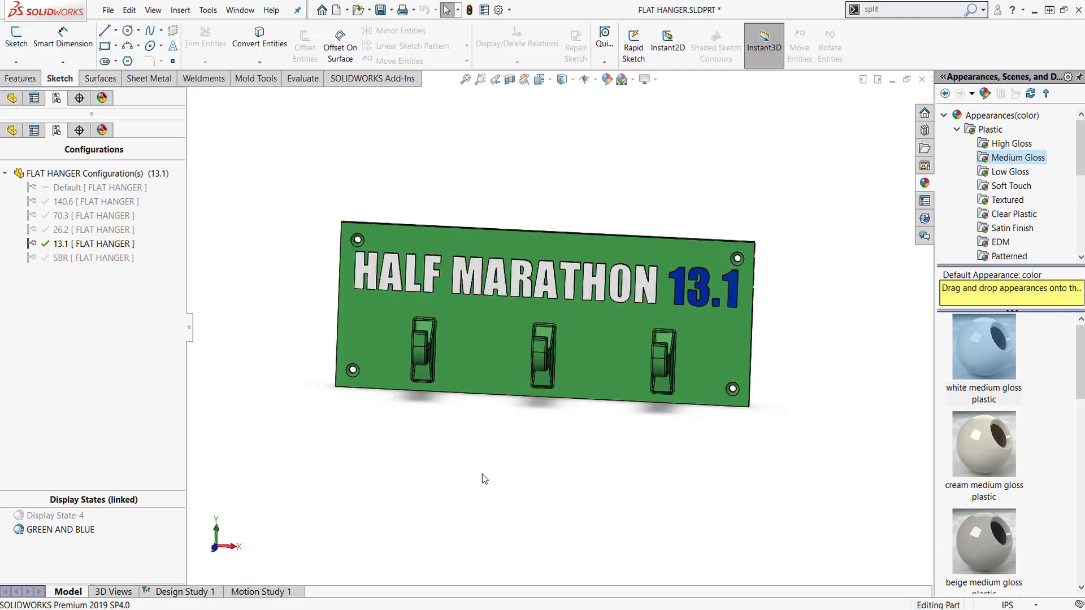